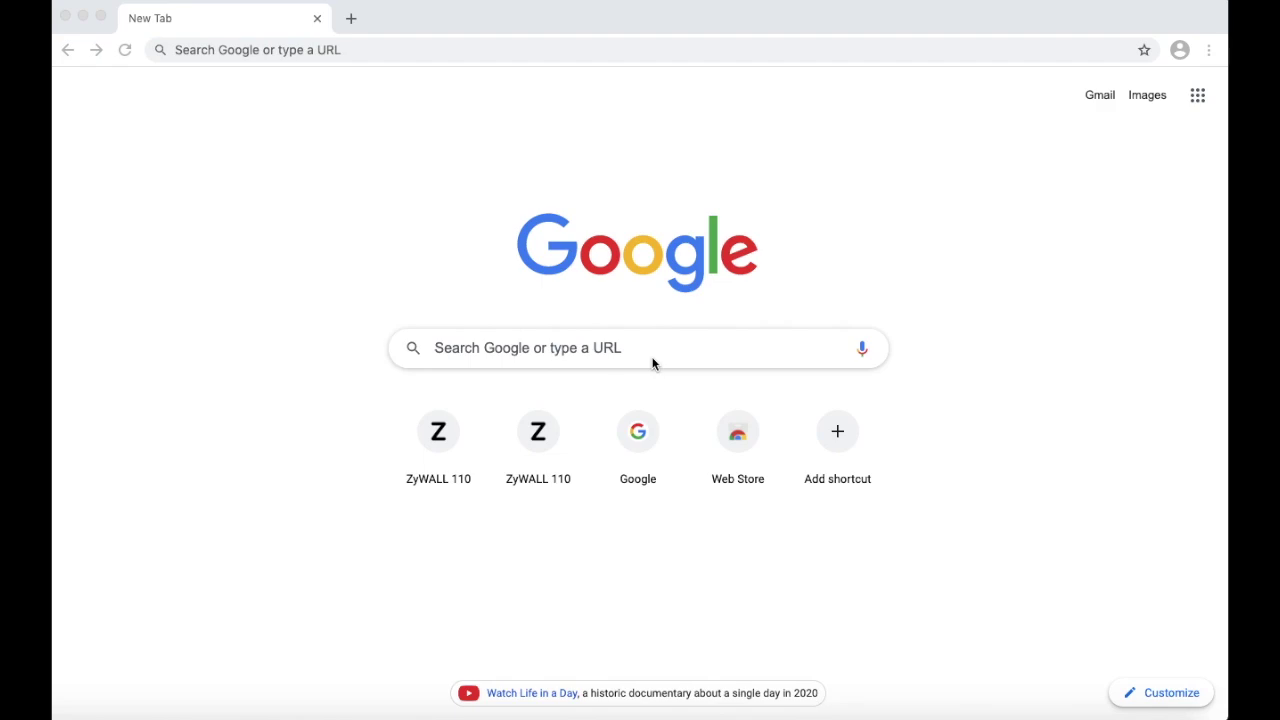
- Load the ZyWALL 110 management page at 192.168.1.1 in Chrome
left_click(486, 49)
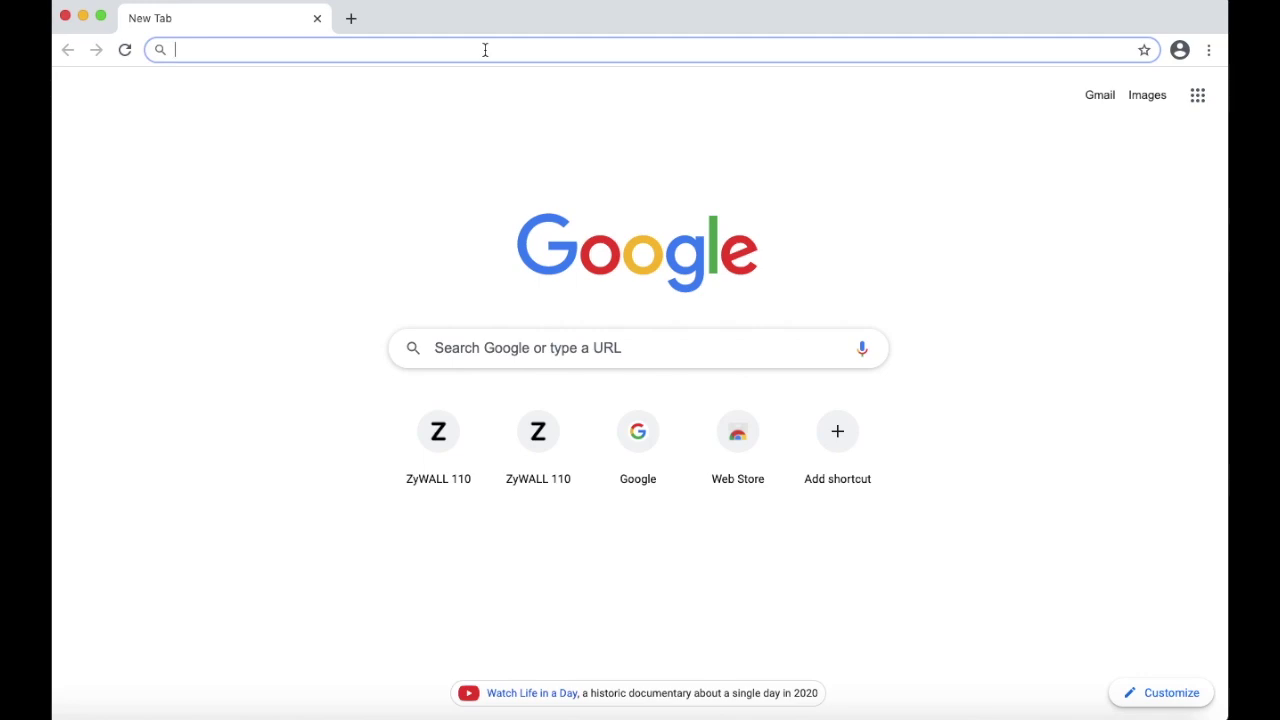
type("1")
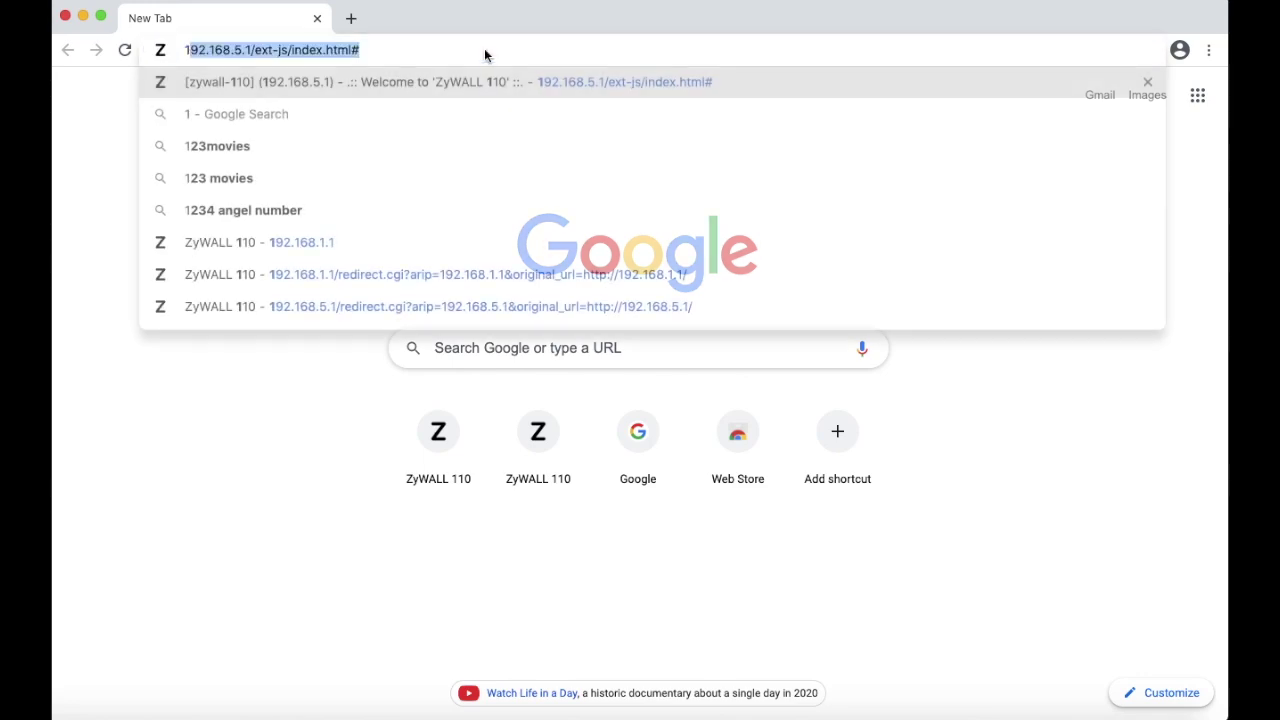
type("92.168.1.1")
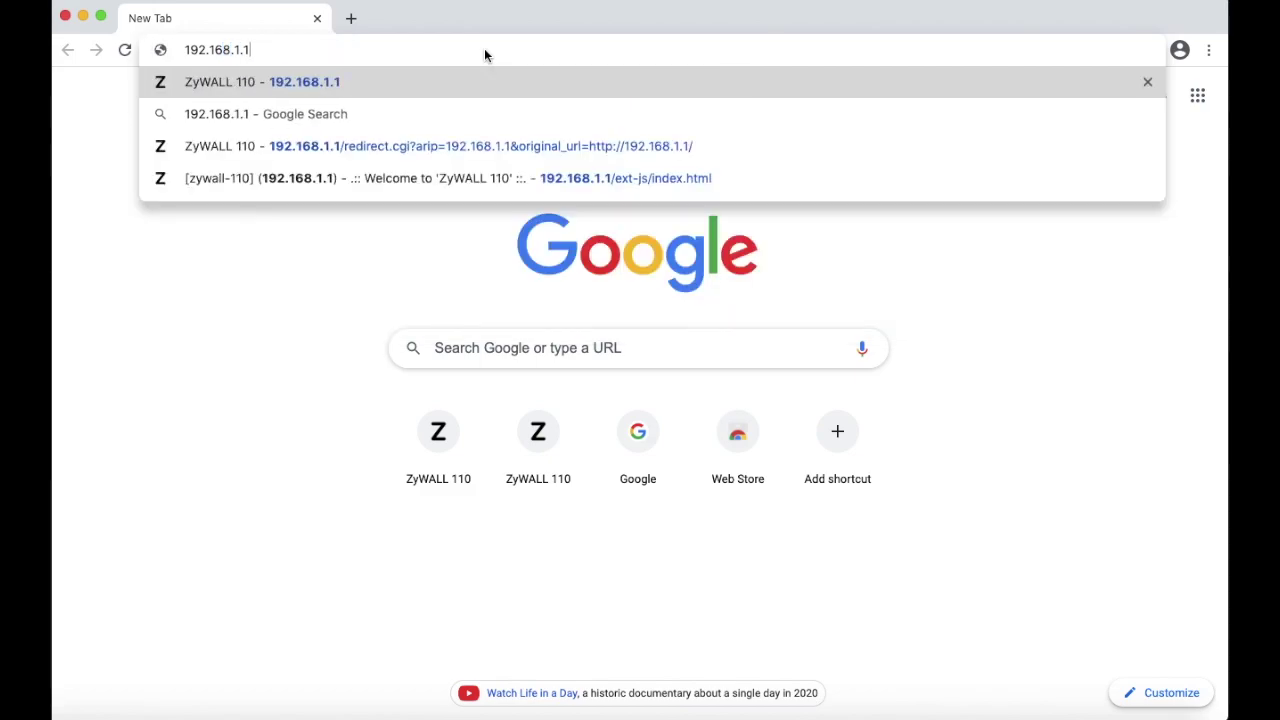
key("Return")
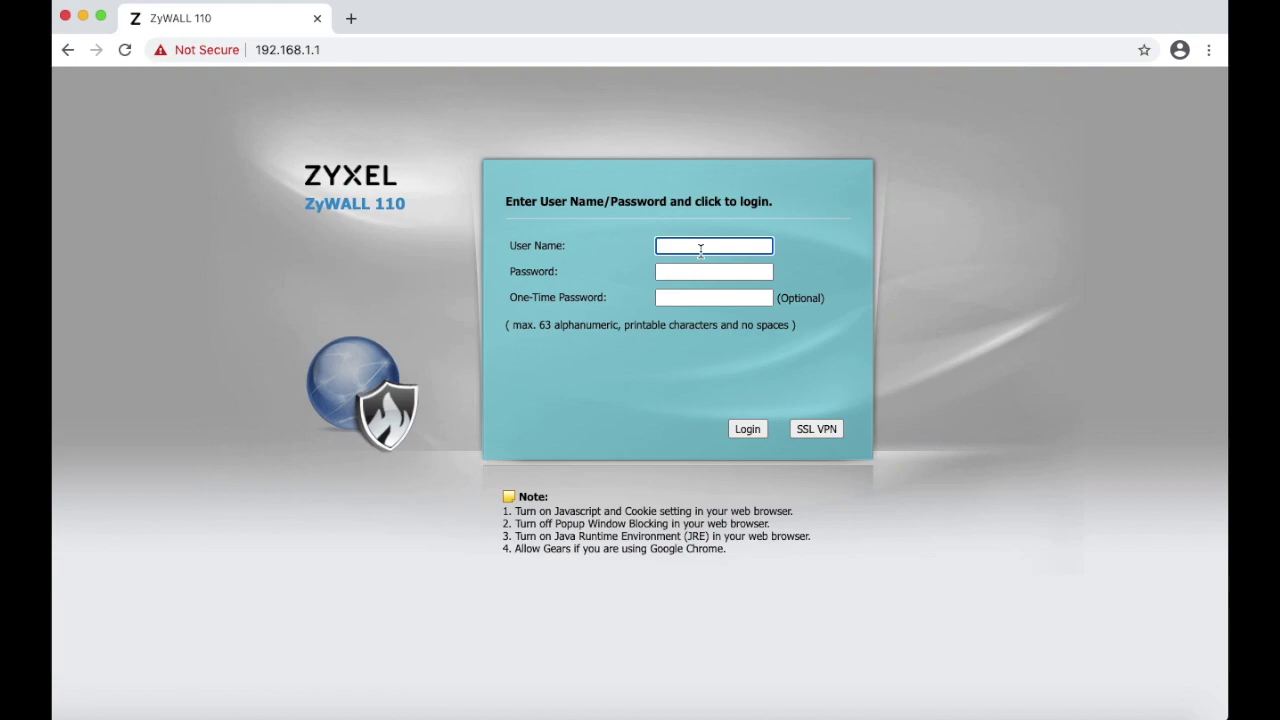
- Log in as admin with the default password, then set and save a new admin password
type("admin")
key("Tab")
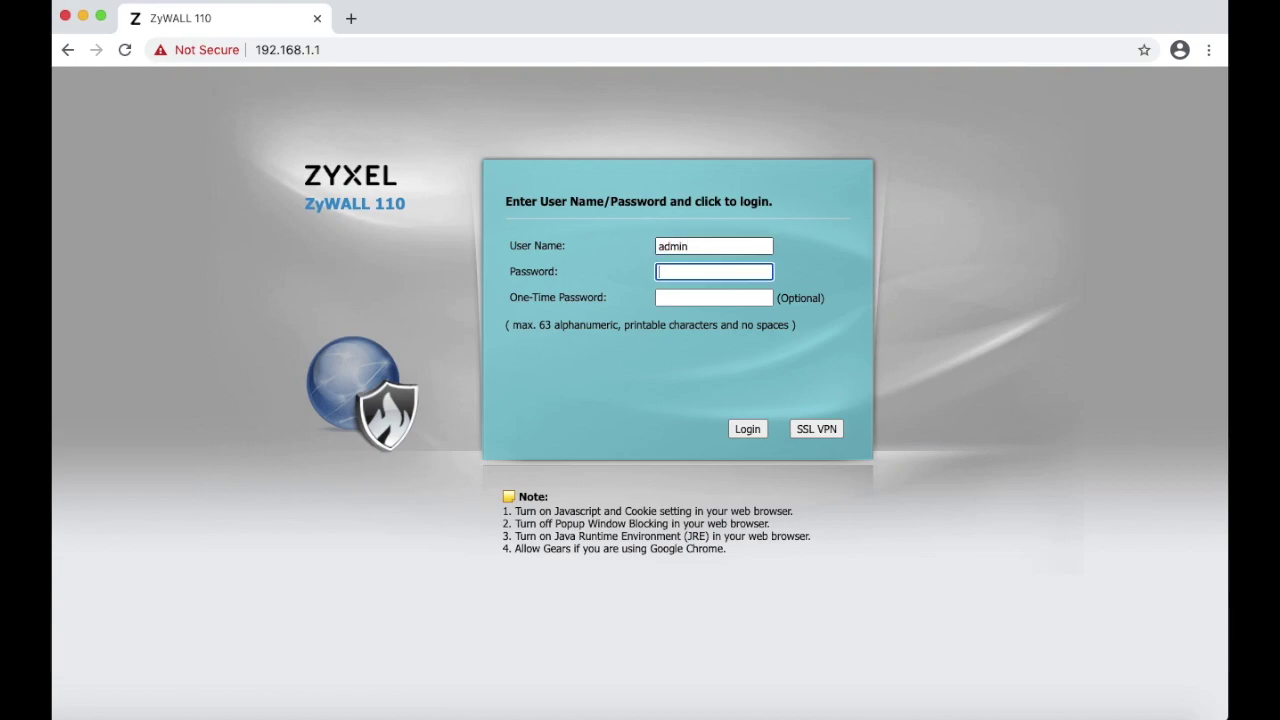
type("1234")
left_click(740, 429)
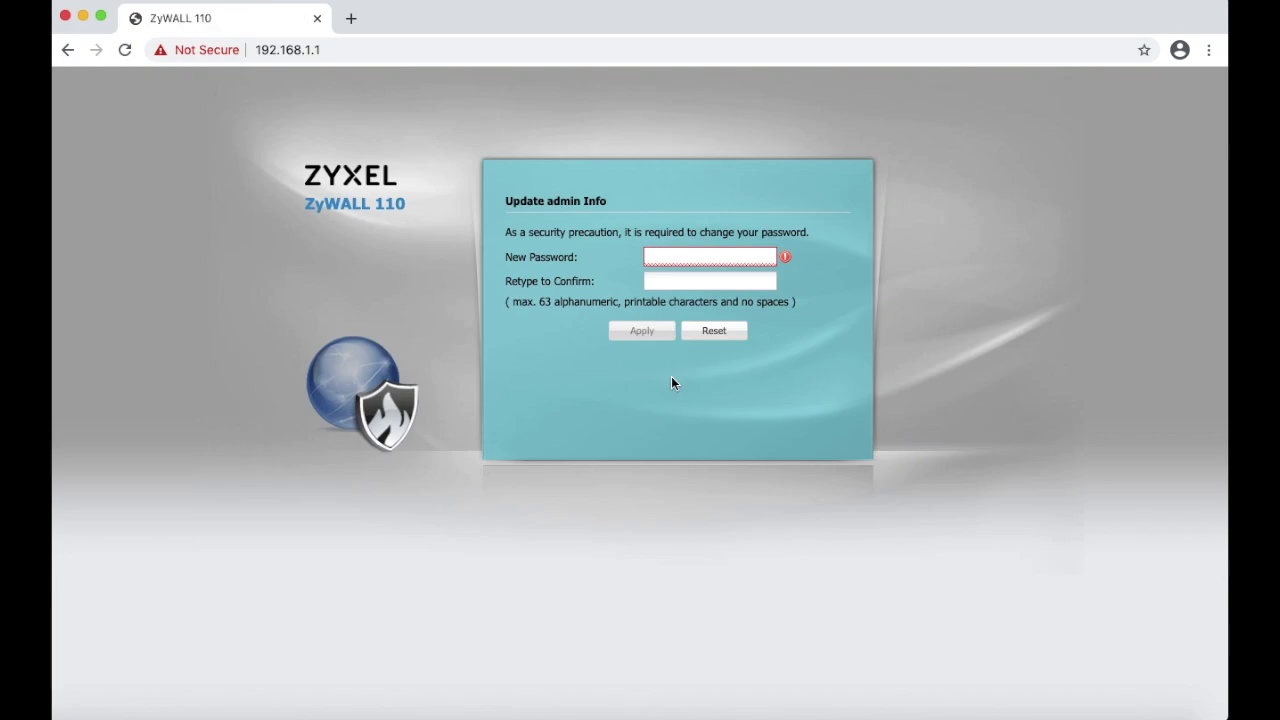
type("********")
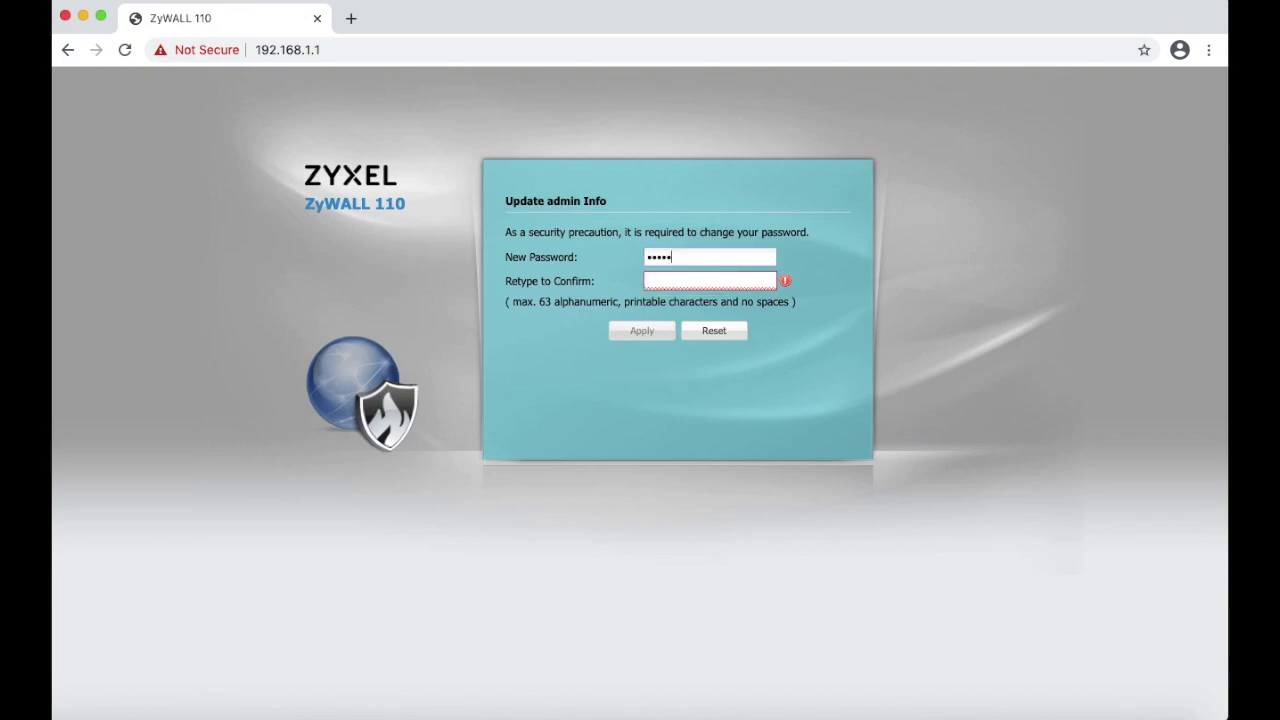
type("**************")
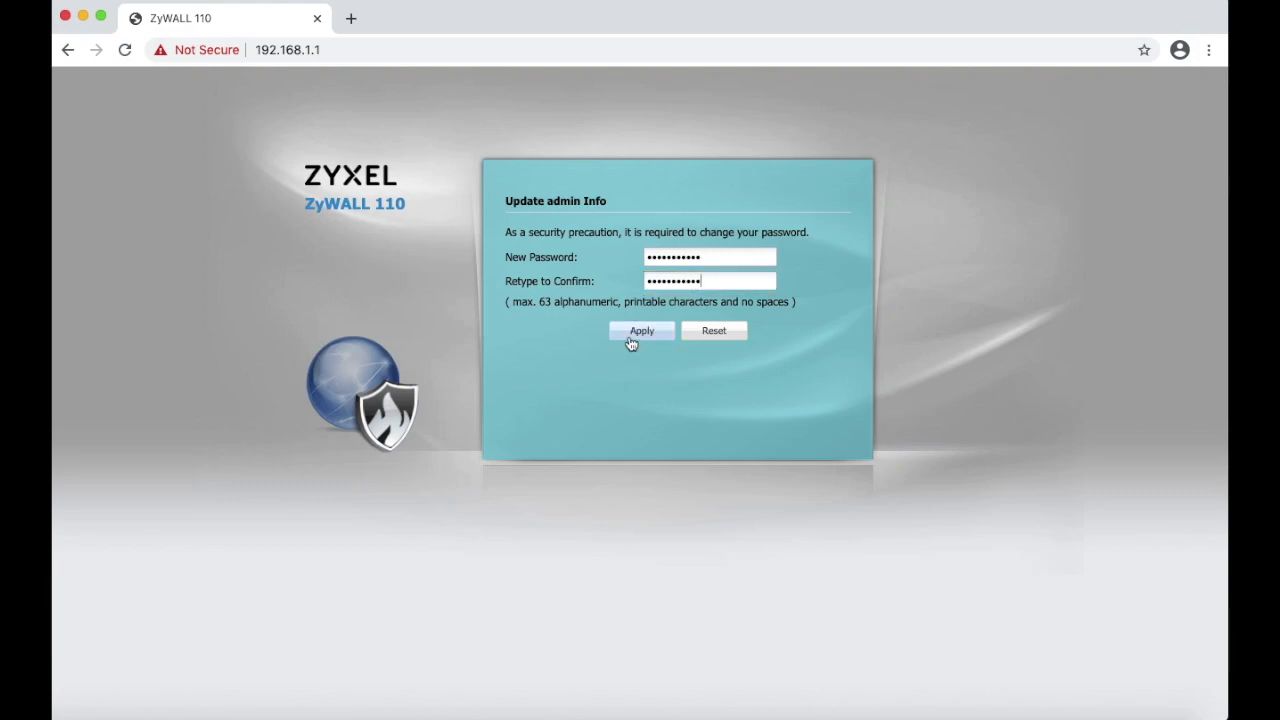
left_click(631, 338)
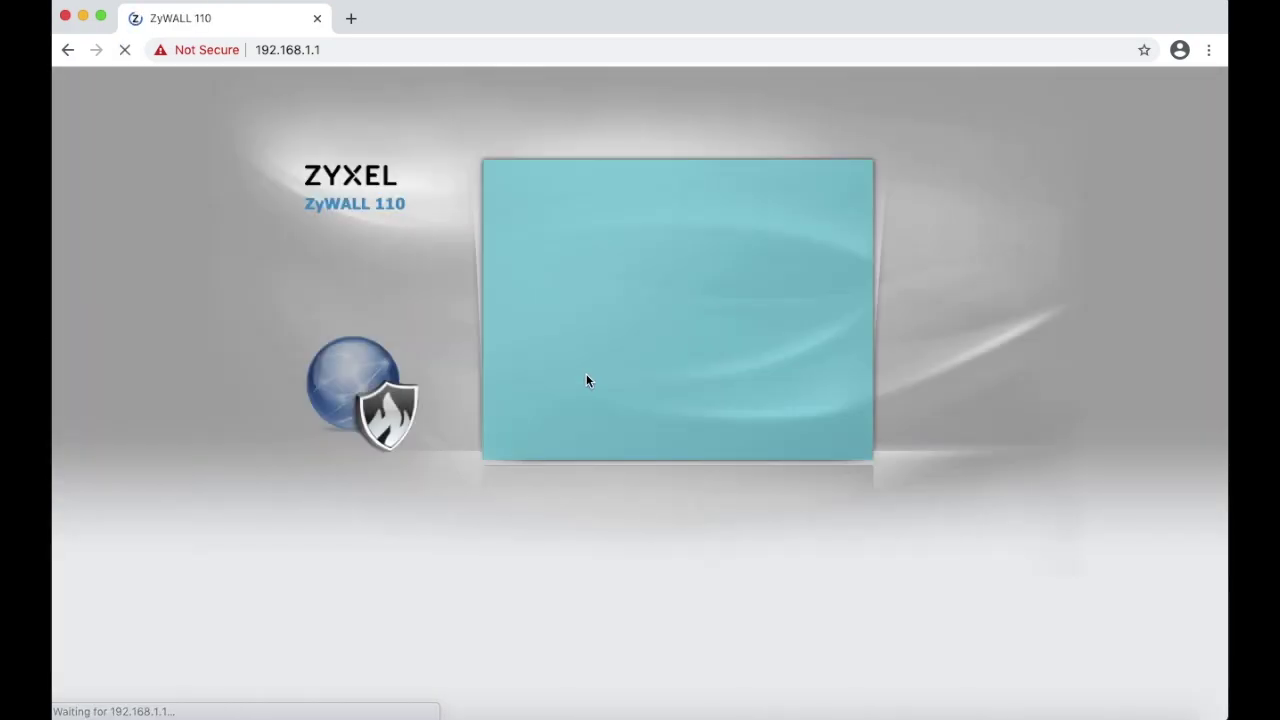
- Log in as admin with the new password and start the setup wizard in Easy Mode
left_click(682, 246)
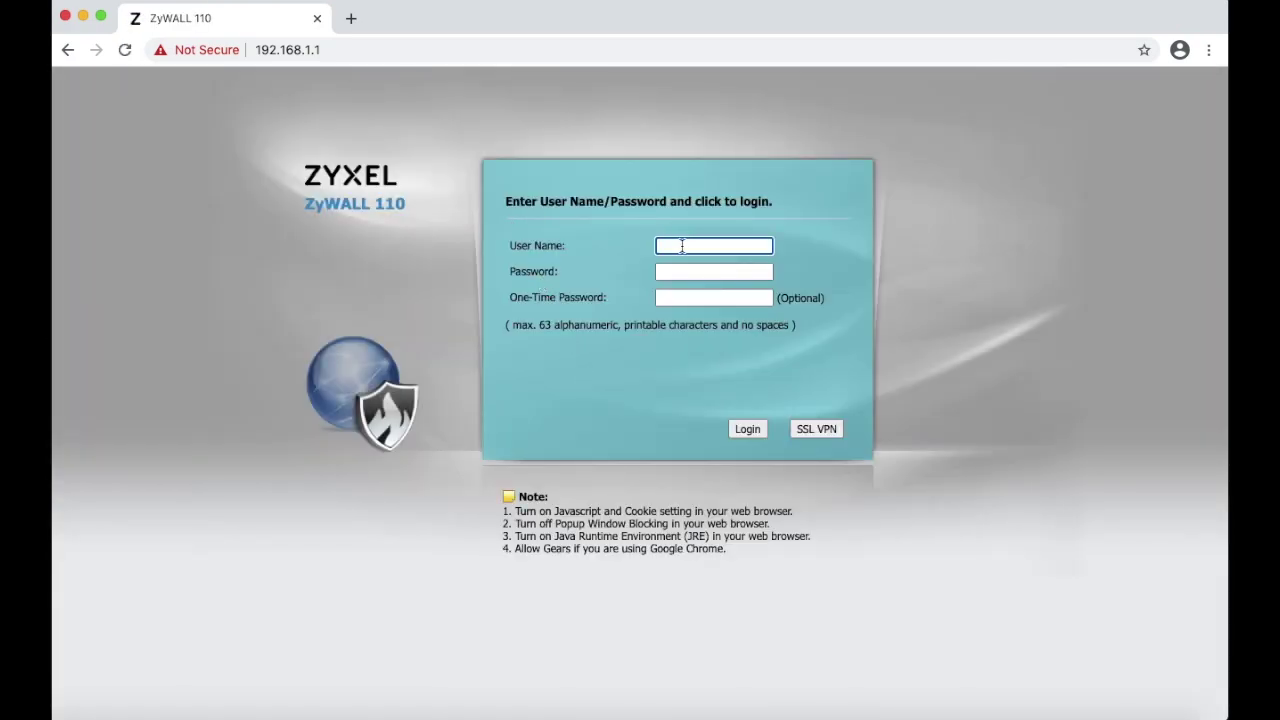
type("admin")
key("Tab")
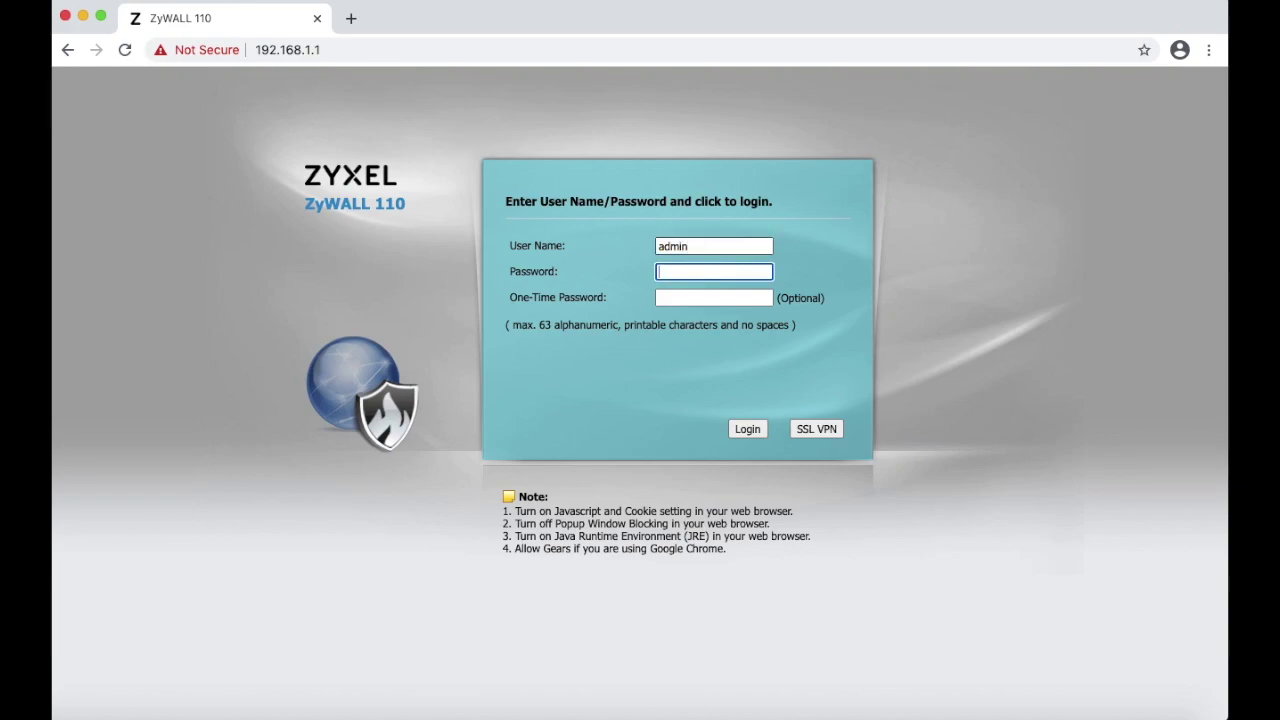
type("***********")
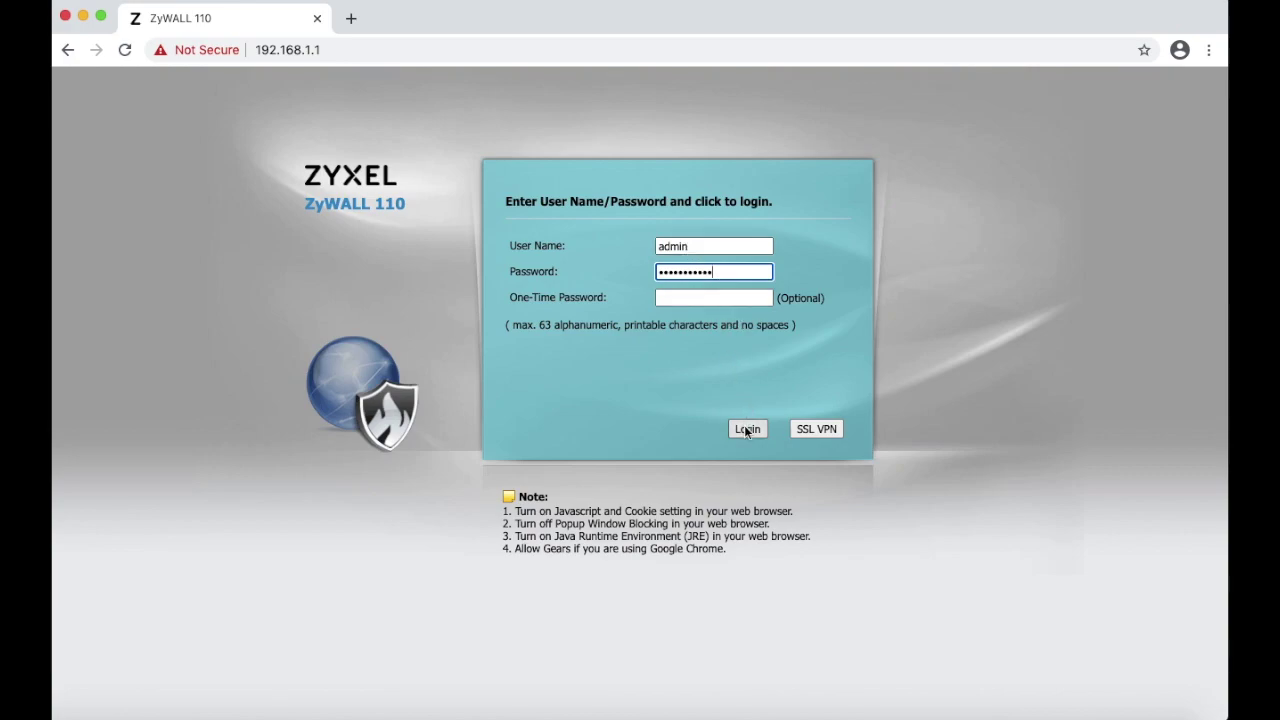
left_click(747, 429)
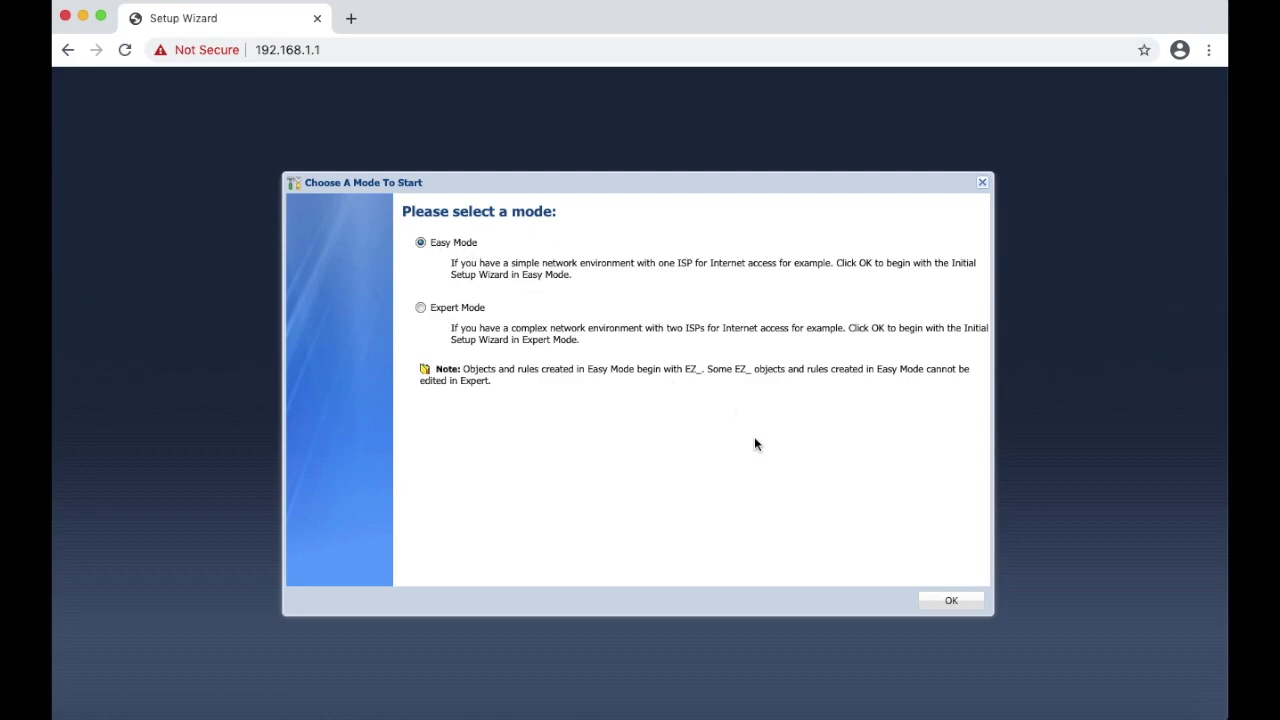
left_click(951, 603)
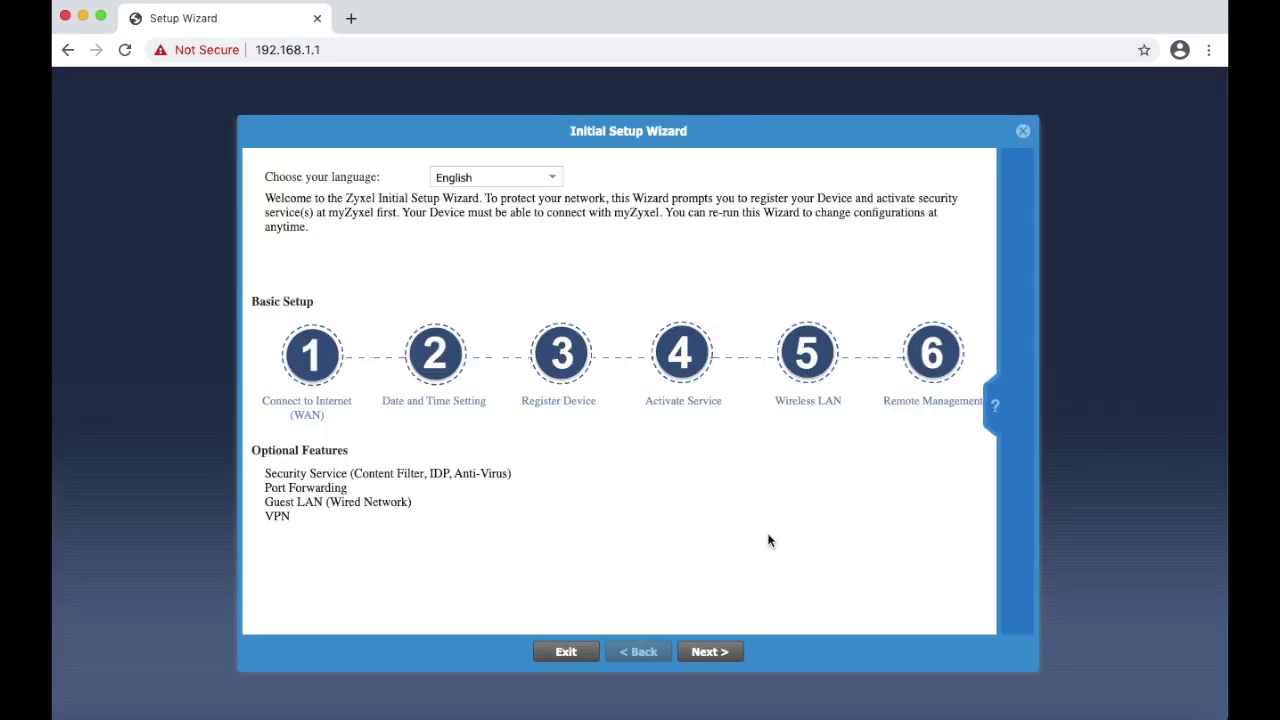
- Exit the setup wizard and switch to Expert Mode as the starting mode
left_click(565, 652)
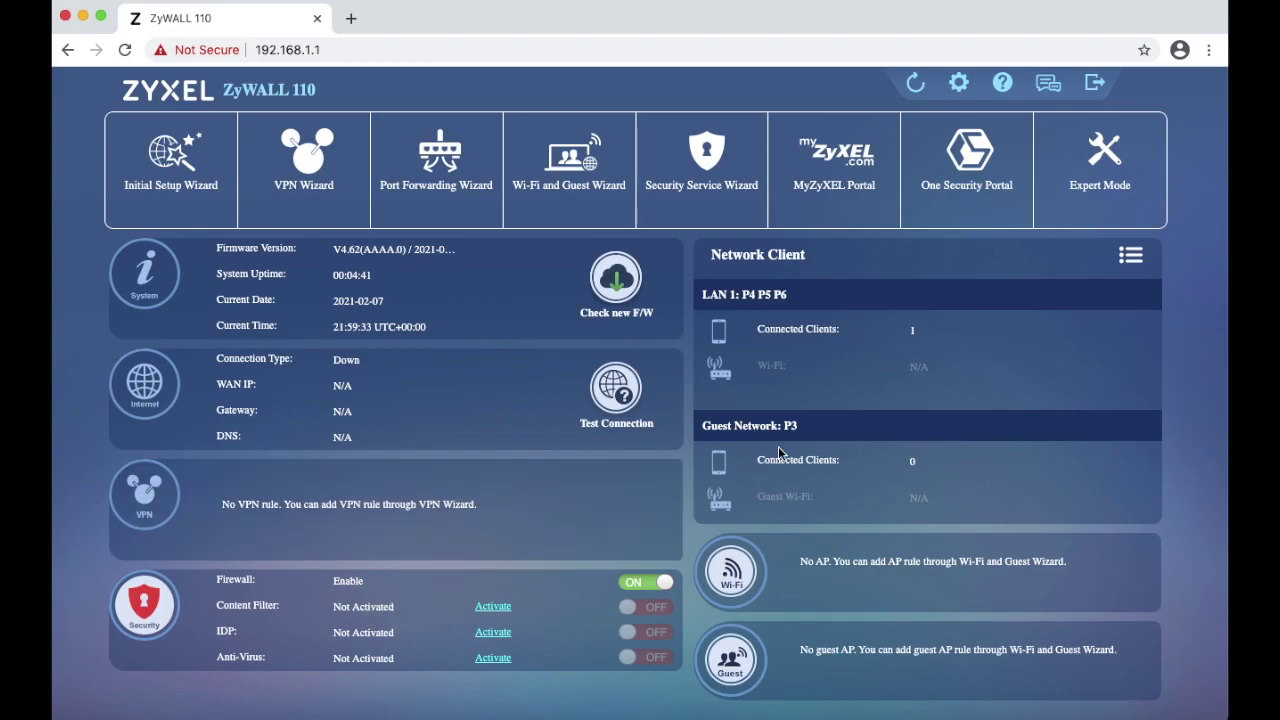
left_click(1107, 185)
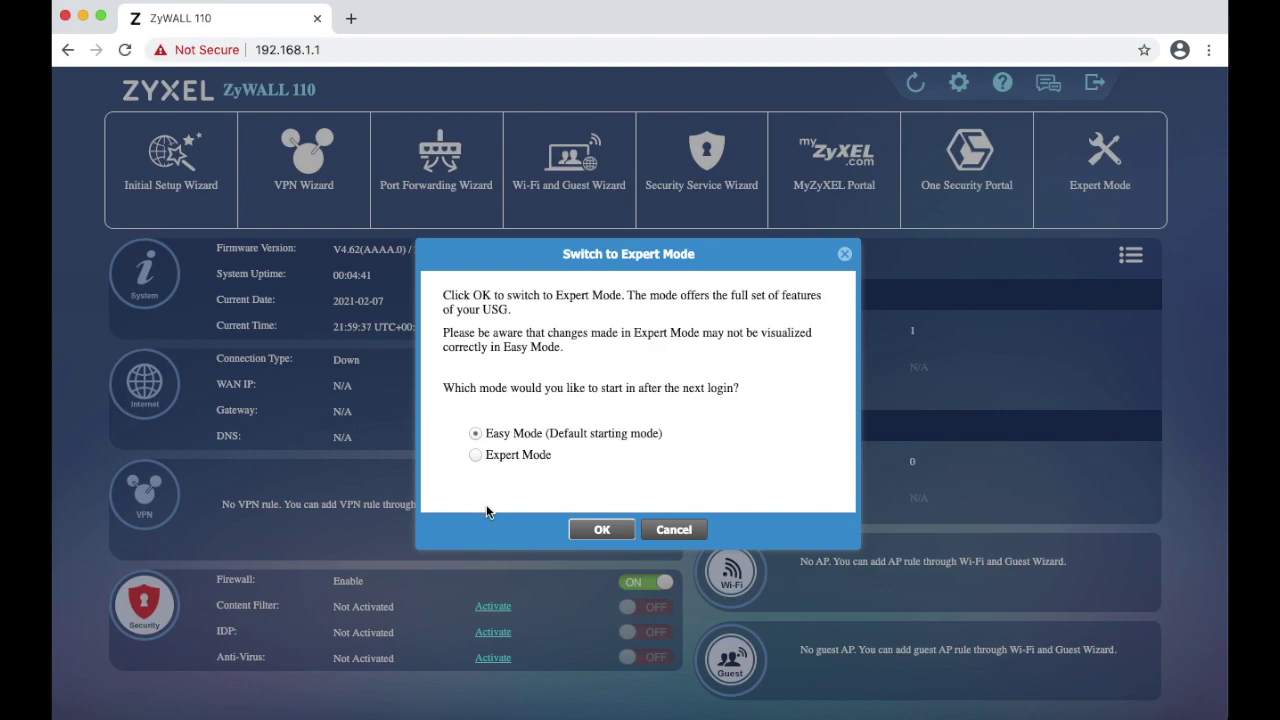
left_click(526, 455)
left_click(601, 529)
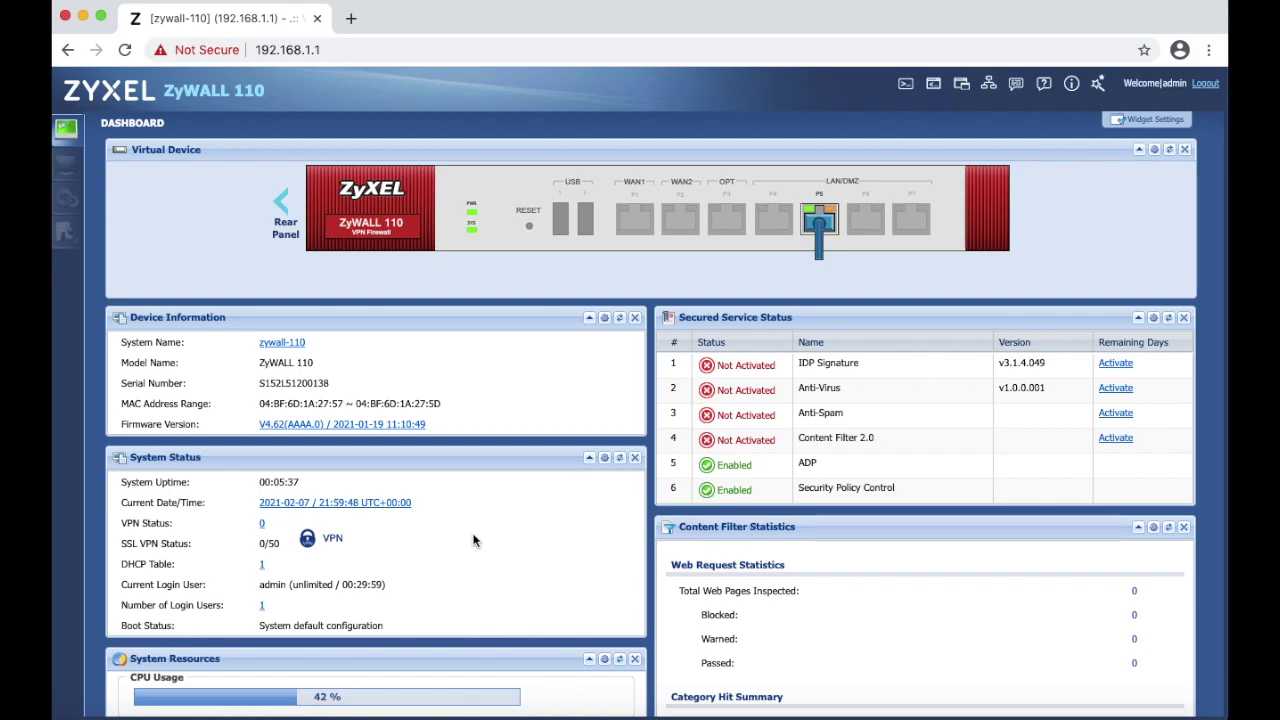
- Review the Expert Mode dashboard's Virtual Device and status panels
mouse_move(428, 217)
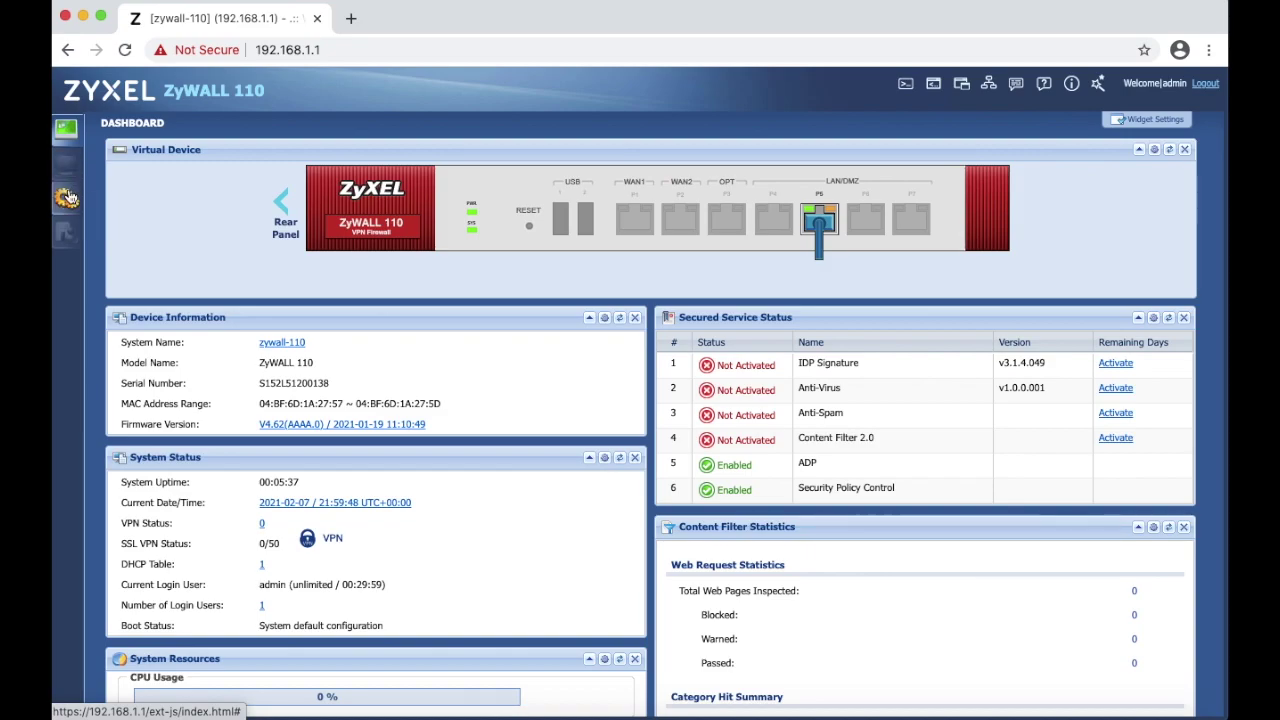
- Open the Network > Interface Ethernet list and select the wan1 row
left_click(67, 197)
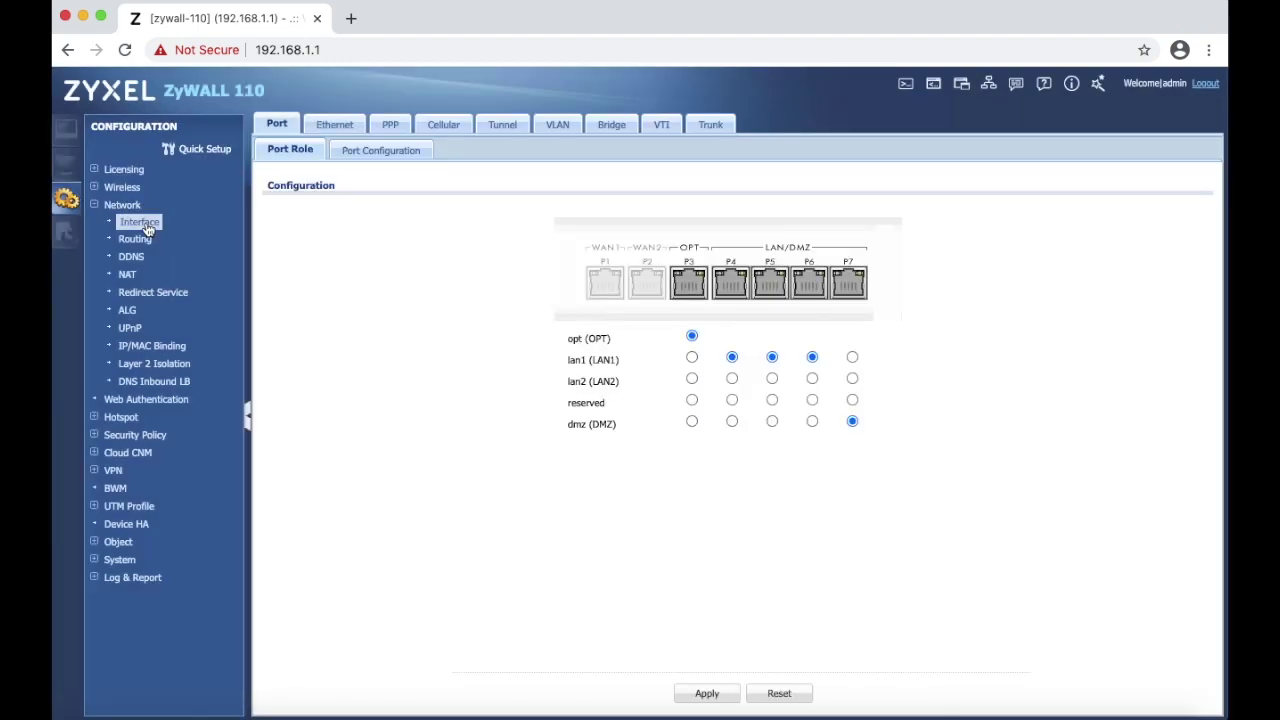
left_click(337, 127)
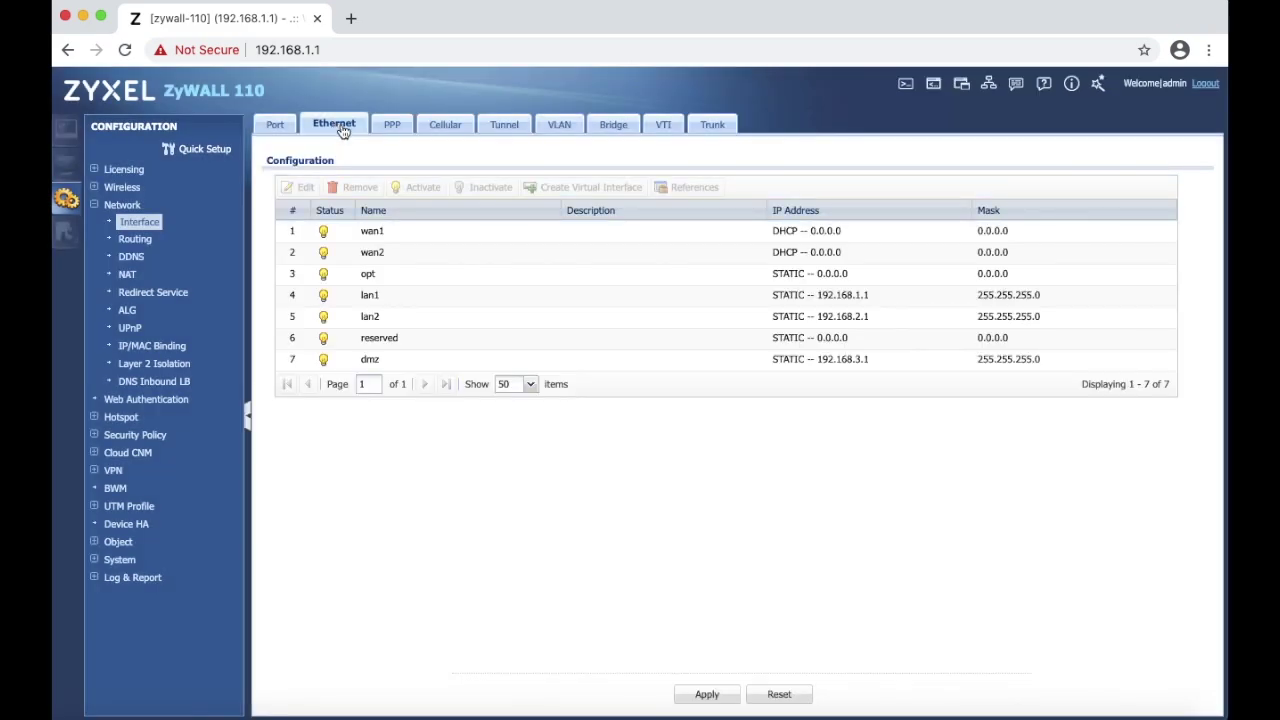
left_click(405, 233)
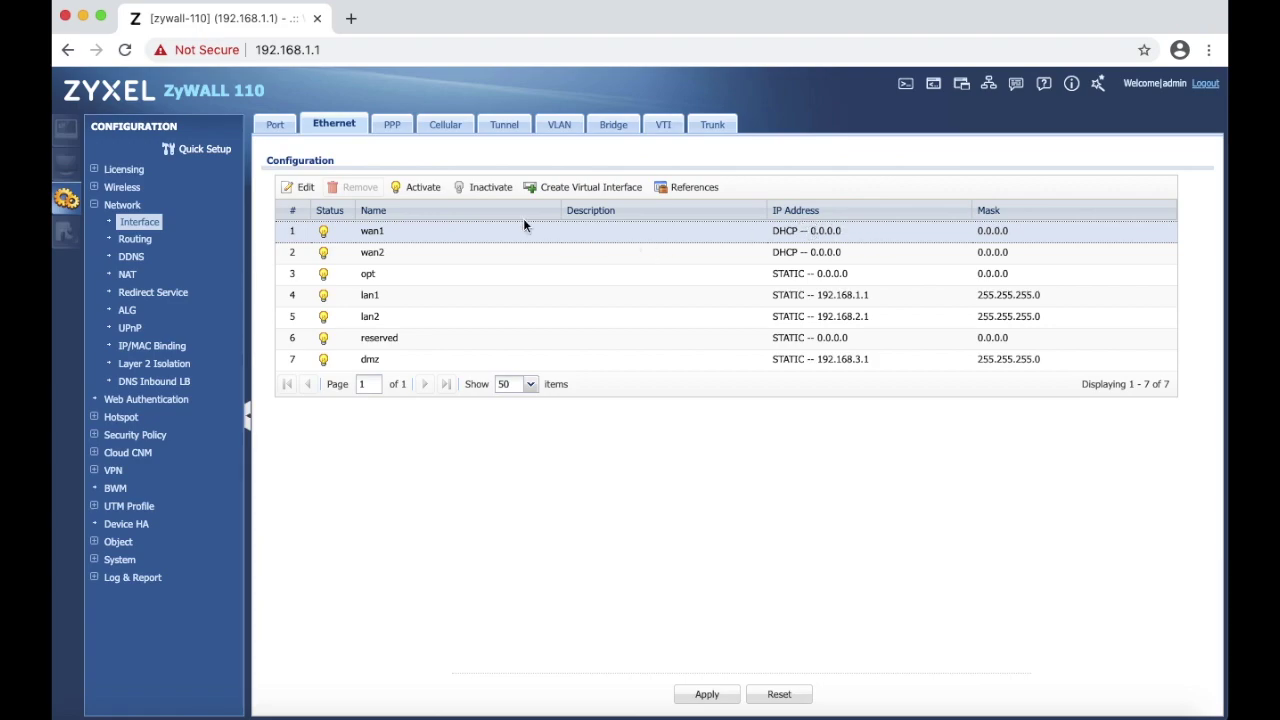
- Give wan1 static IP 192.168.1.196, mask 255.255.255.0, gateway 192.168.1.1, then select lan1
left_click(298, 192)
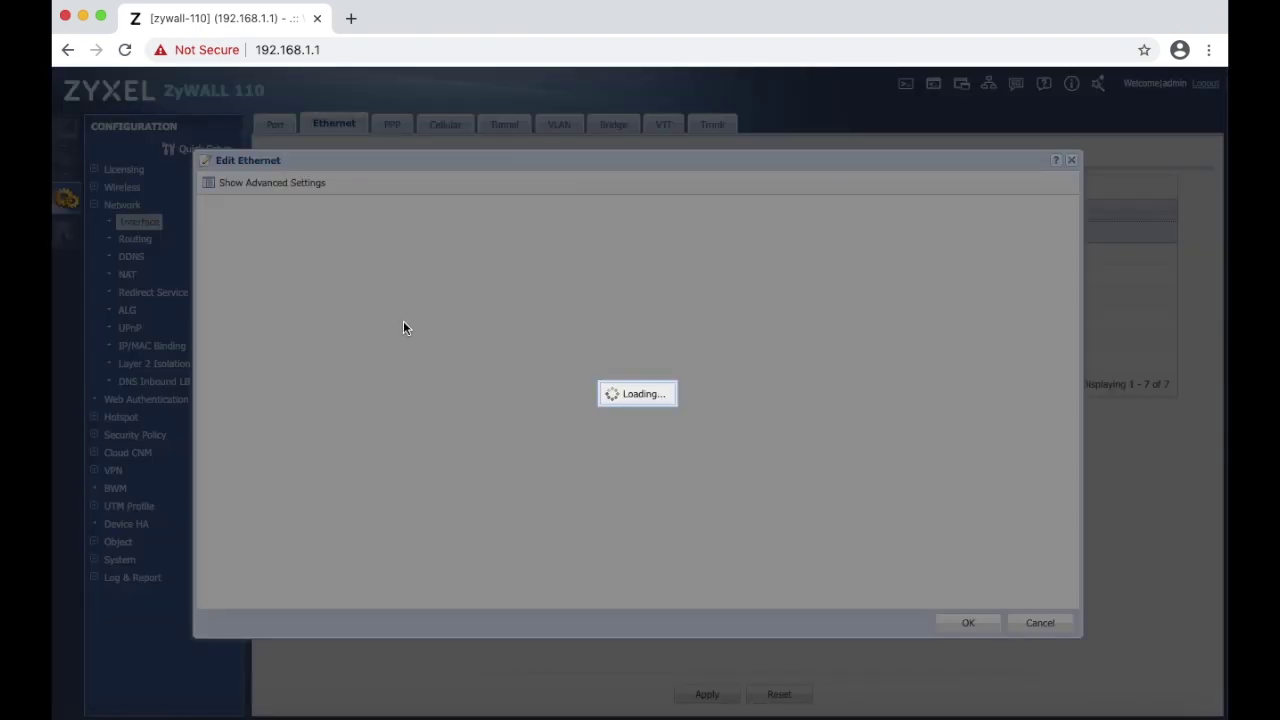
scroll(389, 350, "down", 2)
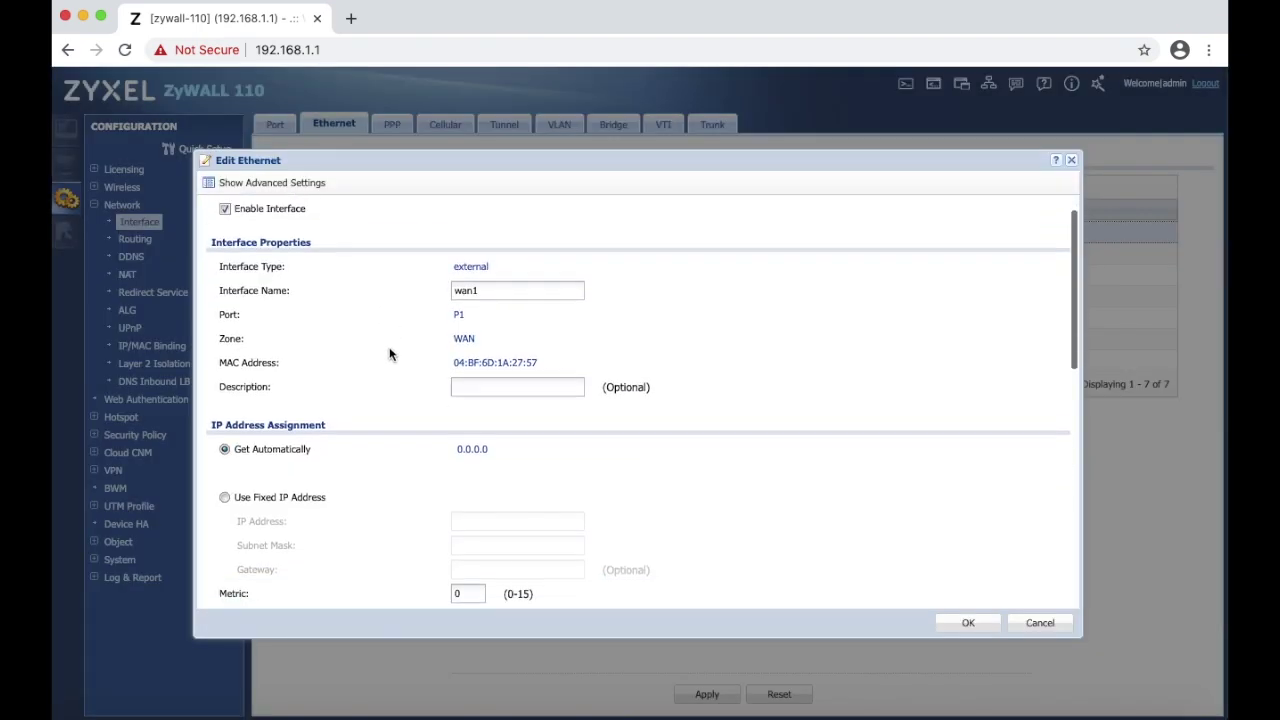
scroll(389, 354, "down", 2)
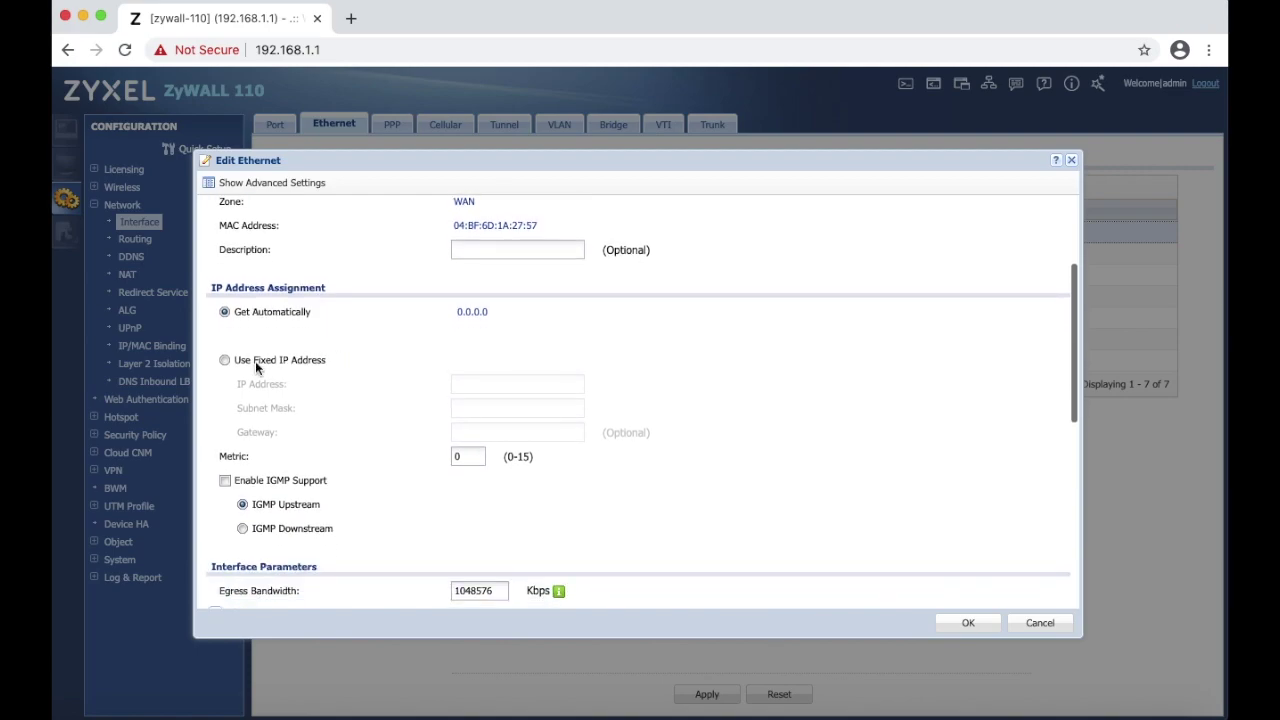
left_click(224, 360)
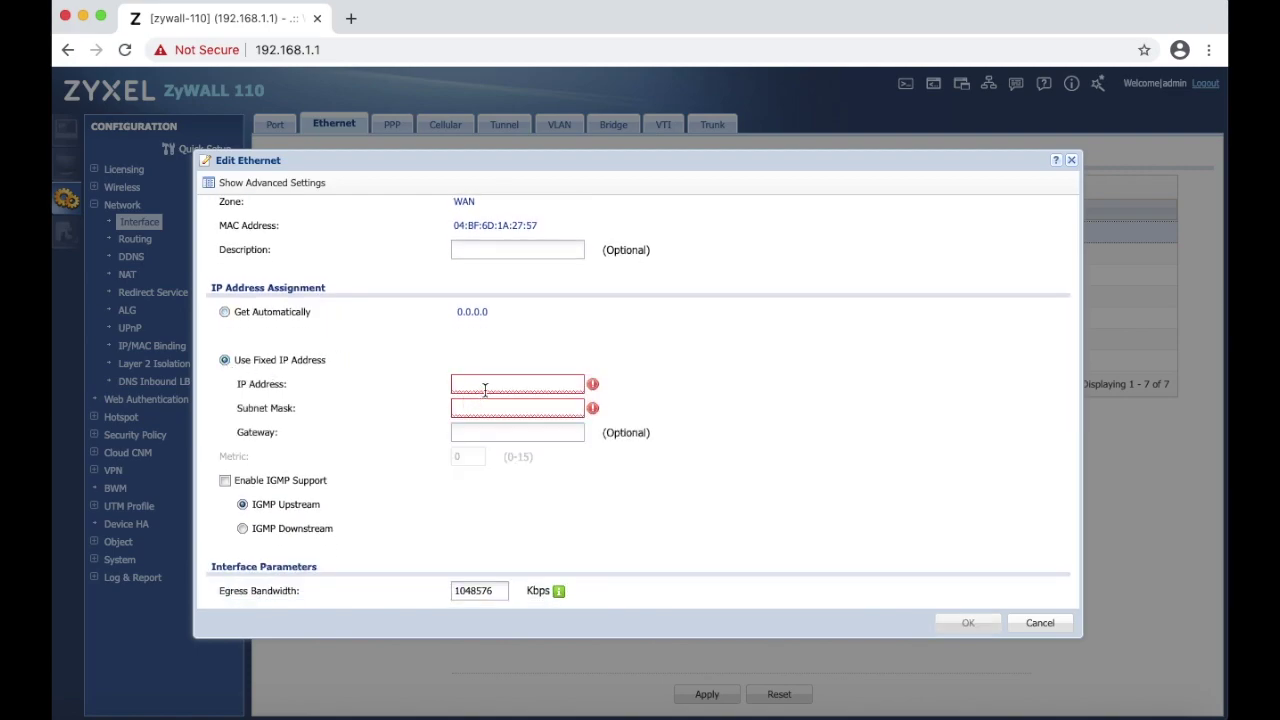
type("192.168.1.196")
left_click(490, 408)
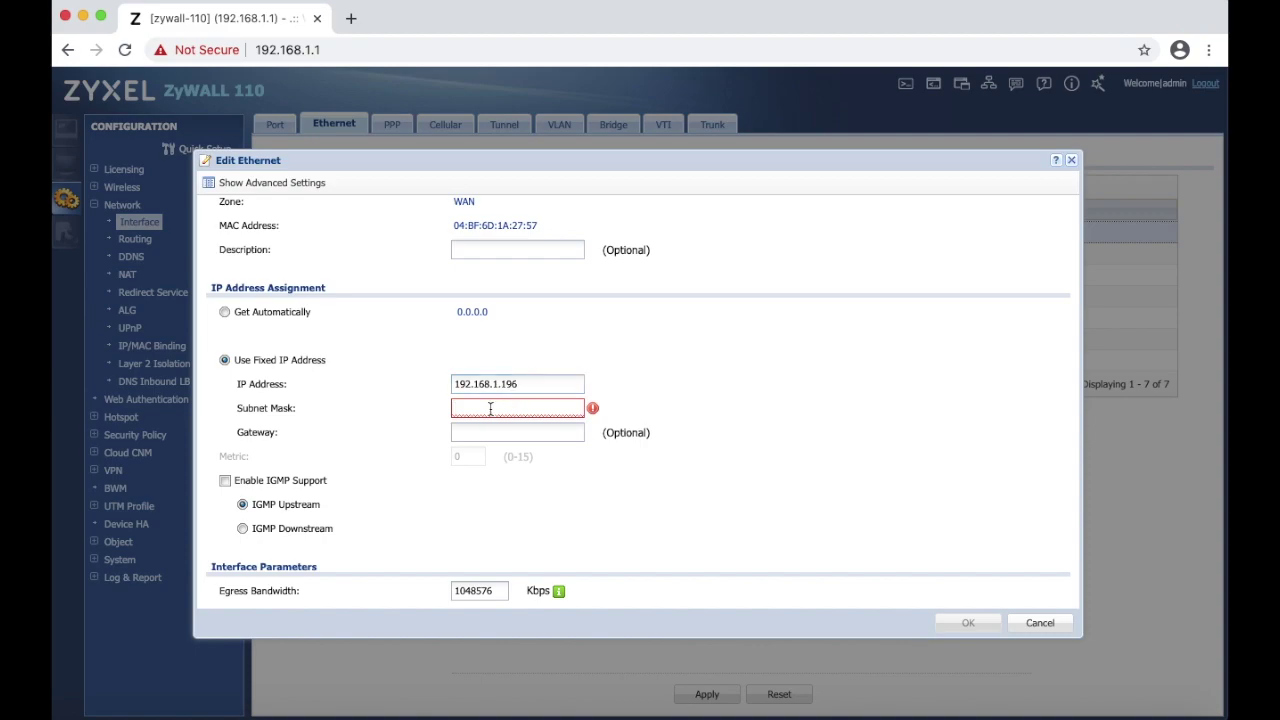
type("255.255.255.0")
left_click(517, 432)
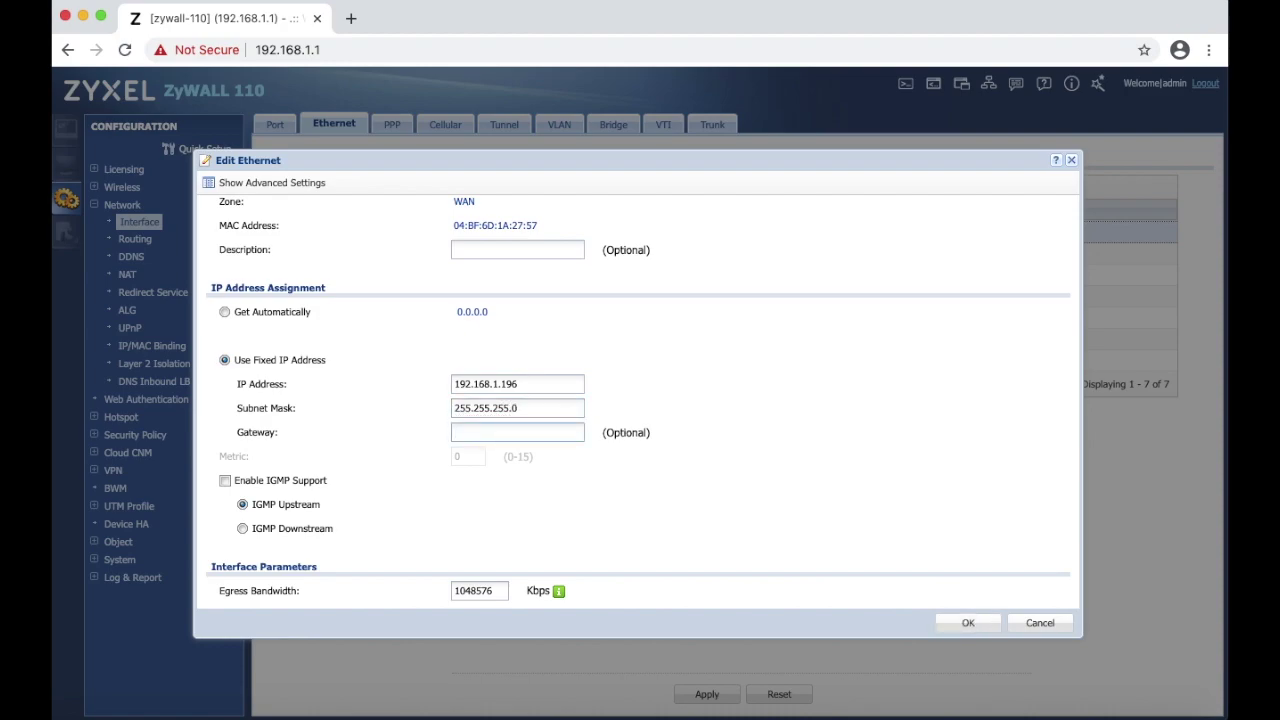
type("192.1")
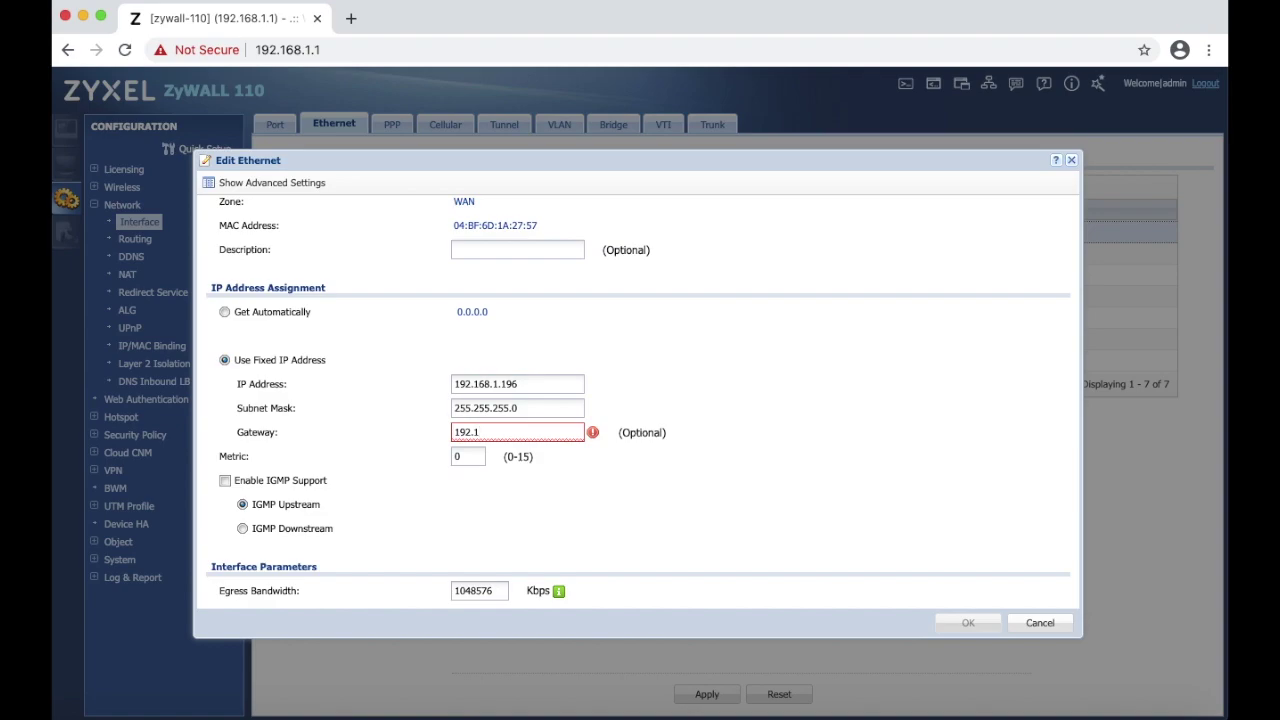
type("68.1.1")
scroll(813, 396, "down", 6)
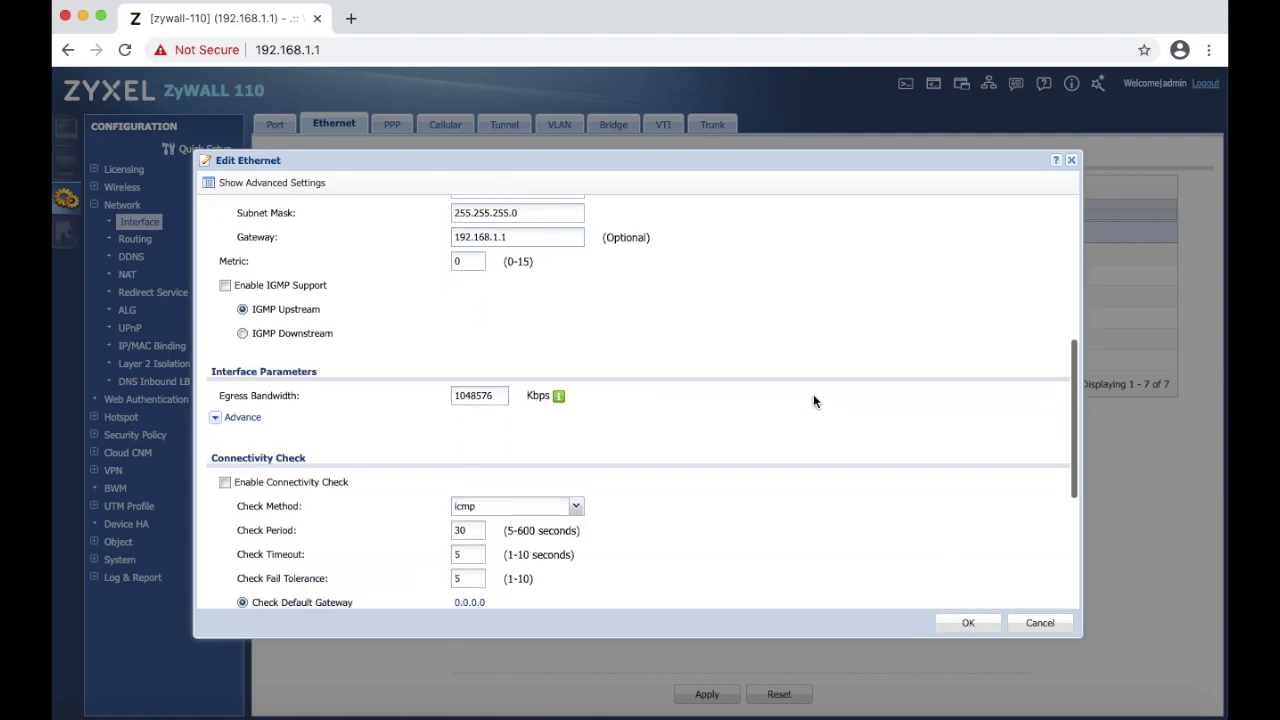
scroll(813, 401, "down", 3)
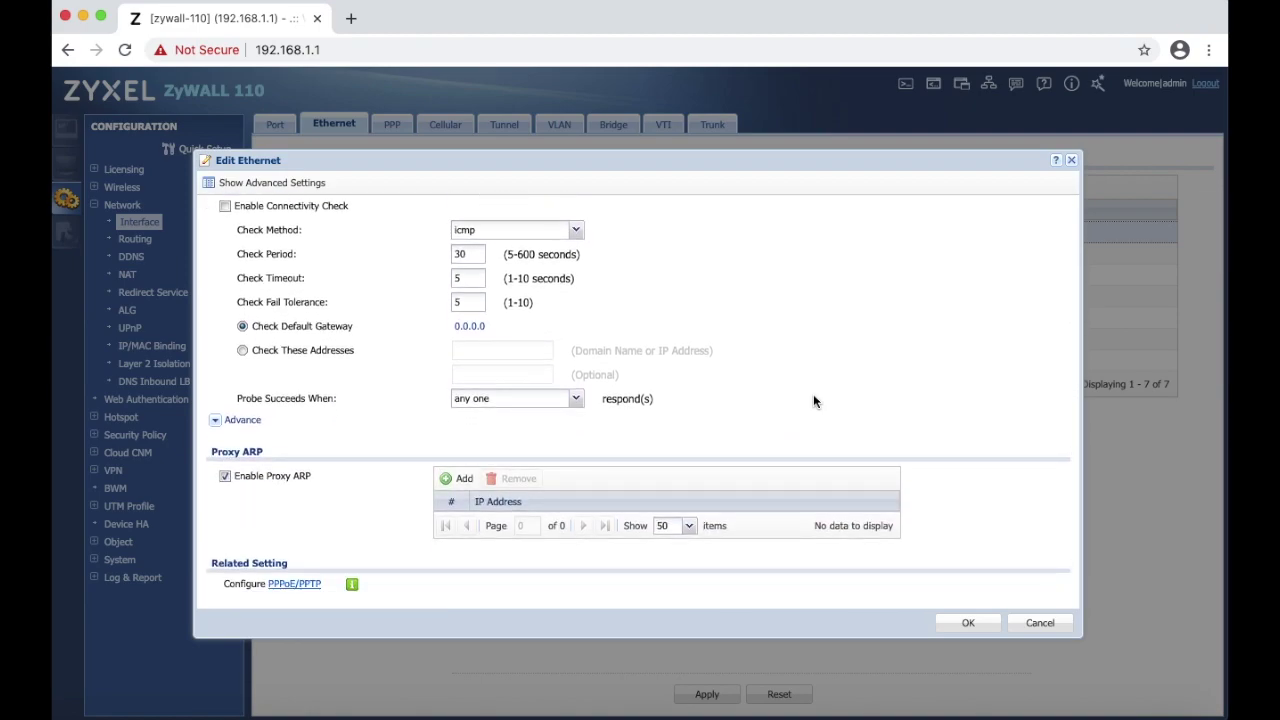
scroll(813, 401, "up", 10)
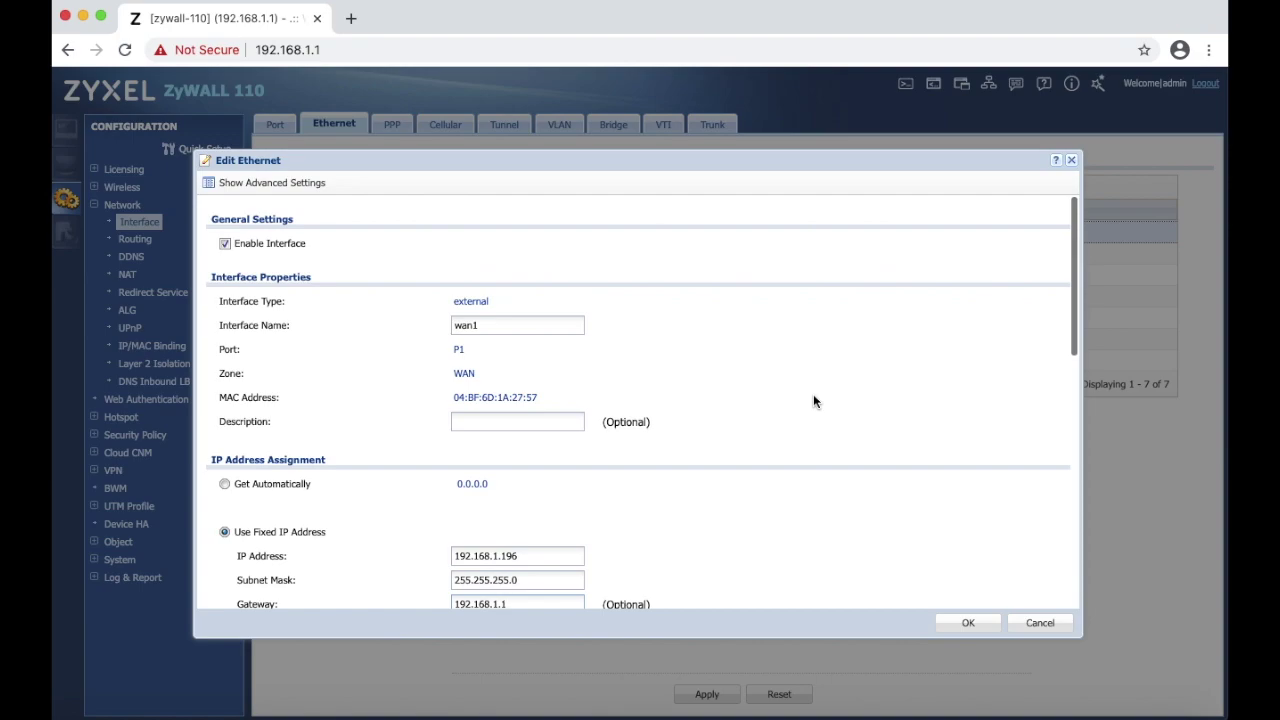
left_click(966, 624)
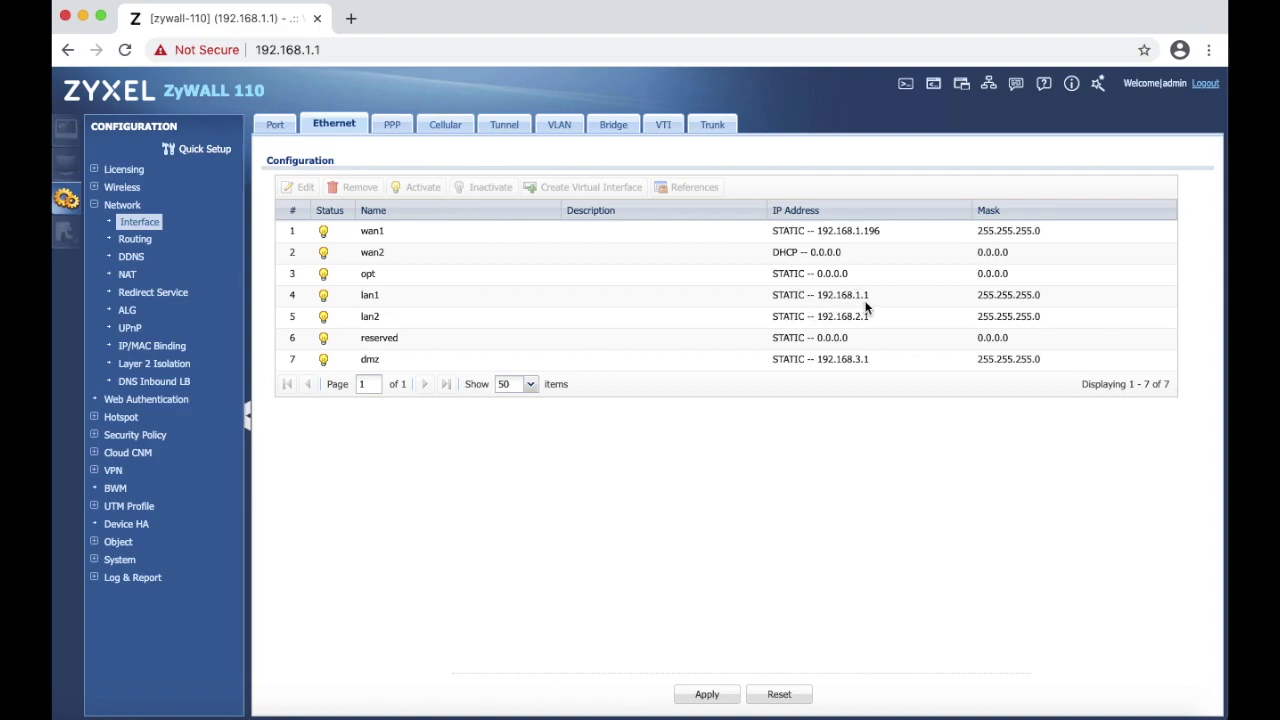
left_click(538, 300)
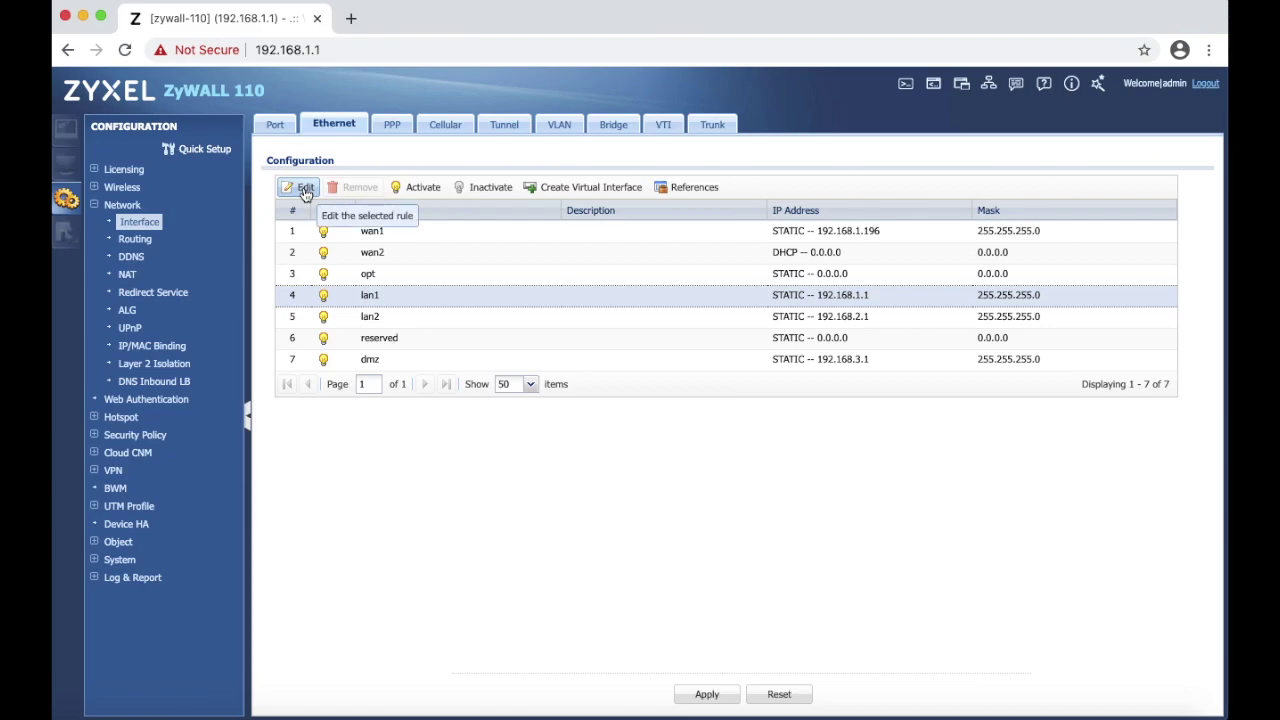
- Change lan1 to 192.168.5.1 with its DHCP pool starting at 192.168.5.33, and save
left_click(305, 190)
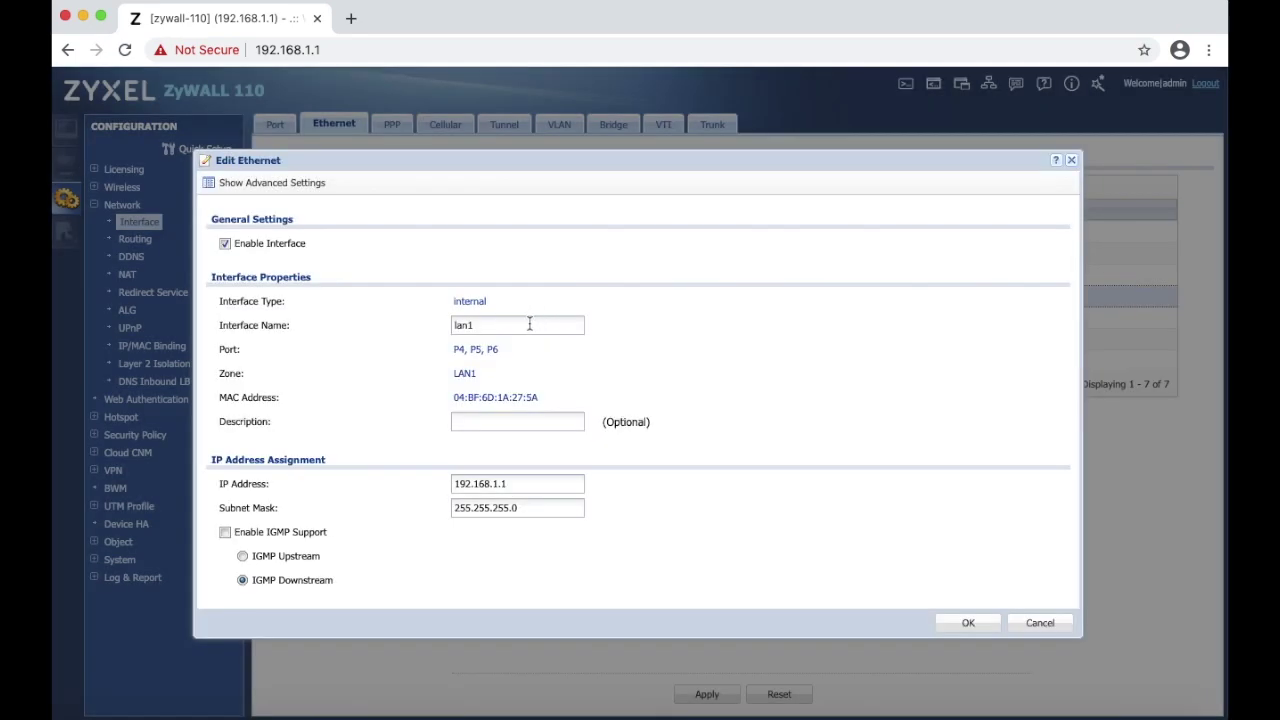
scroll(502, 458, "down", 3)
left_click(494, 387)
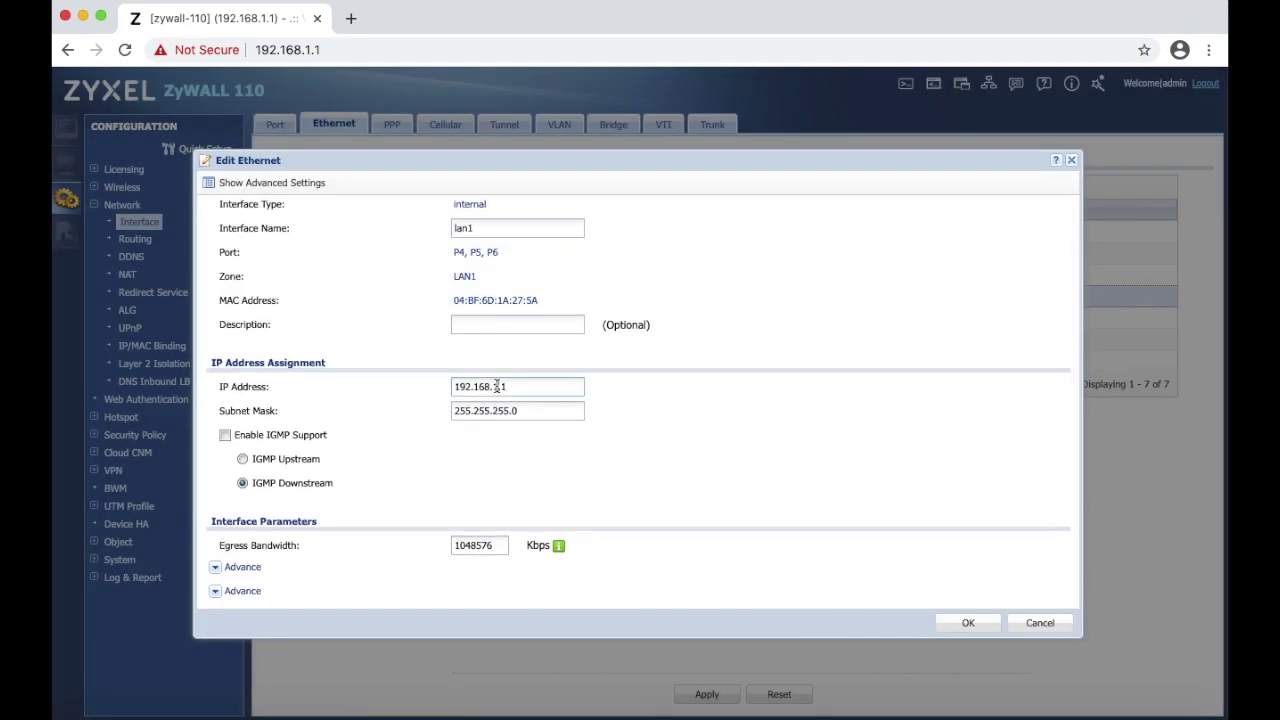
type("5")
scroll(661, 493, "down", 5)
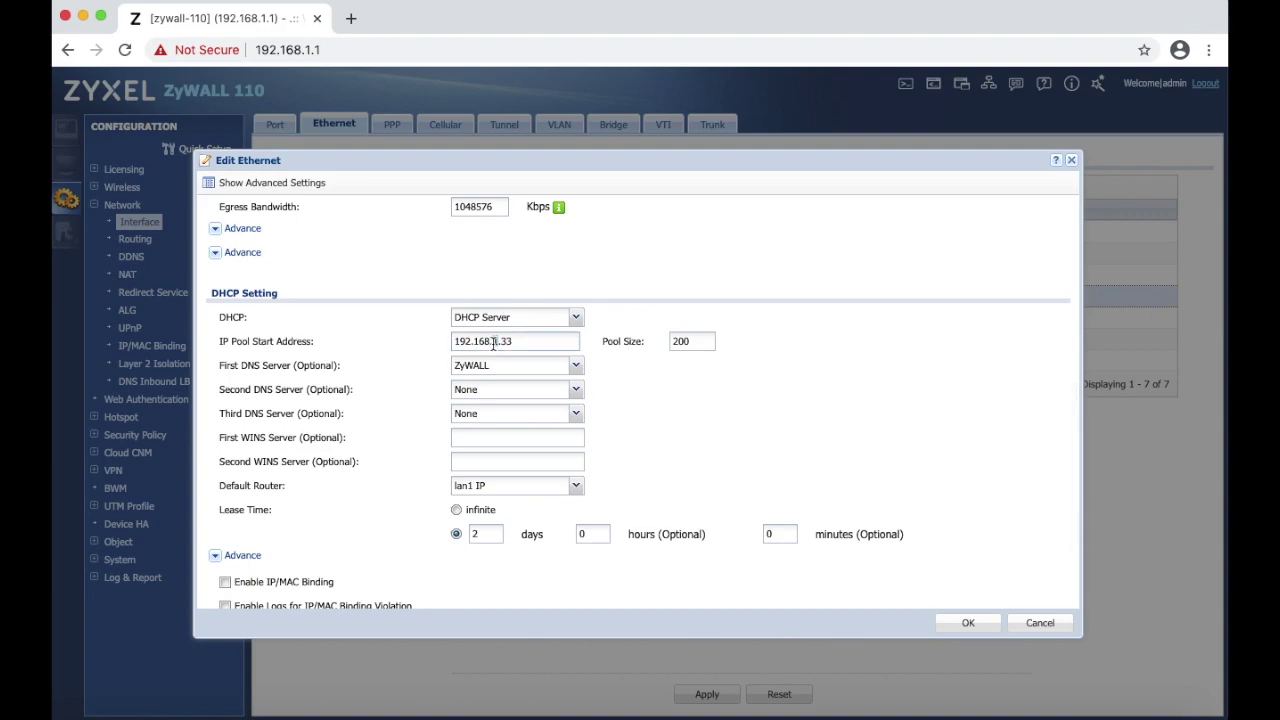
left_click(493, 343)
key("BackSpace")
type("5")
scroll(681, 440, "down", 3)
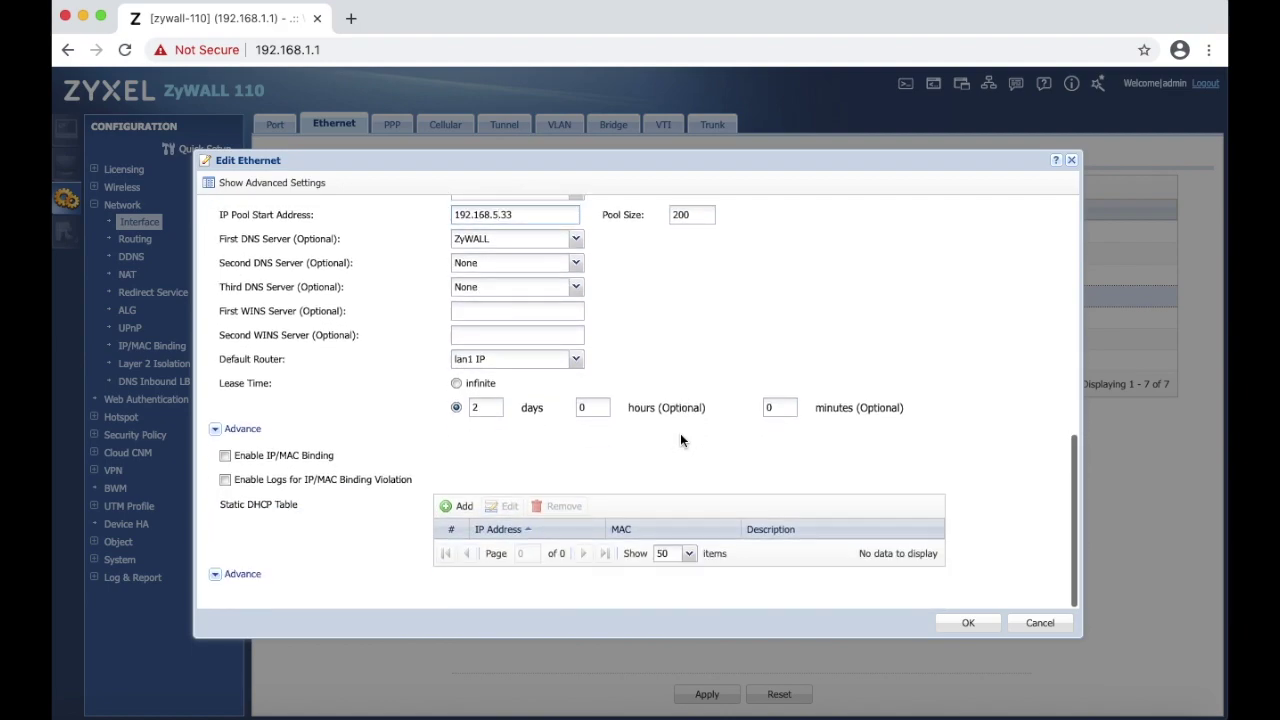
scroll(680, 440, "up", 10)
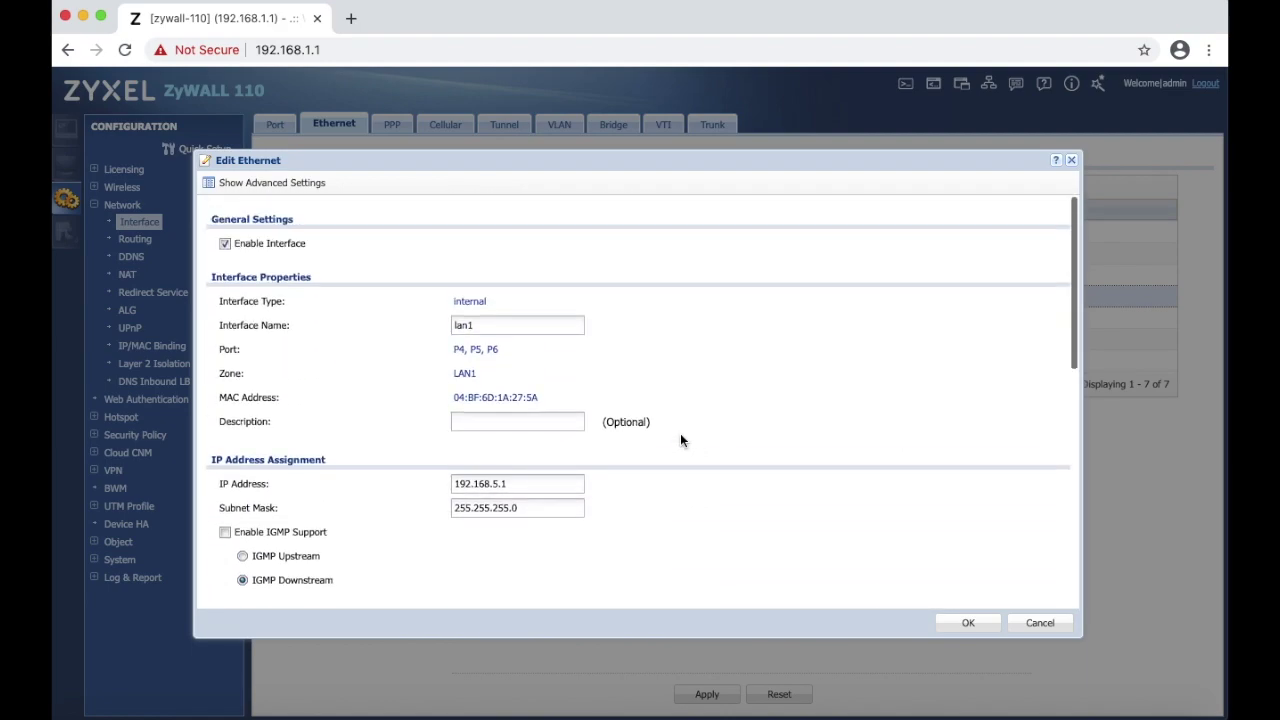
left_click(968, 620)
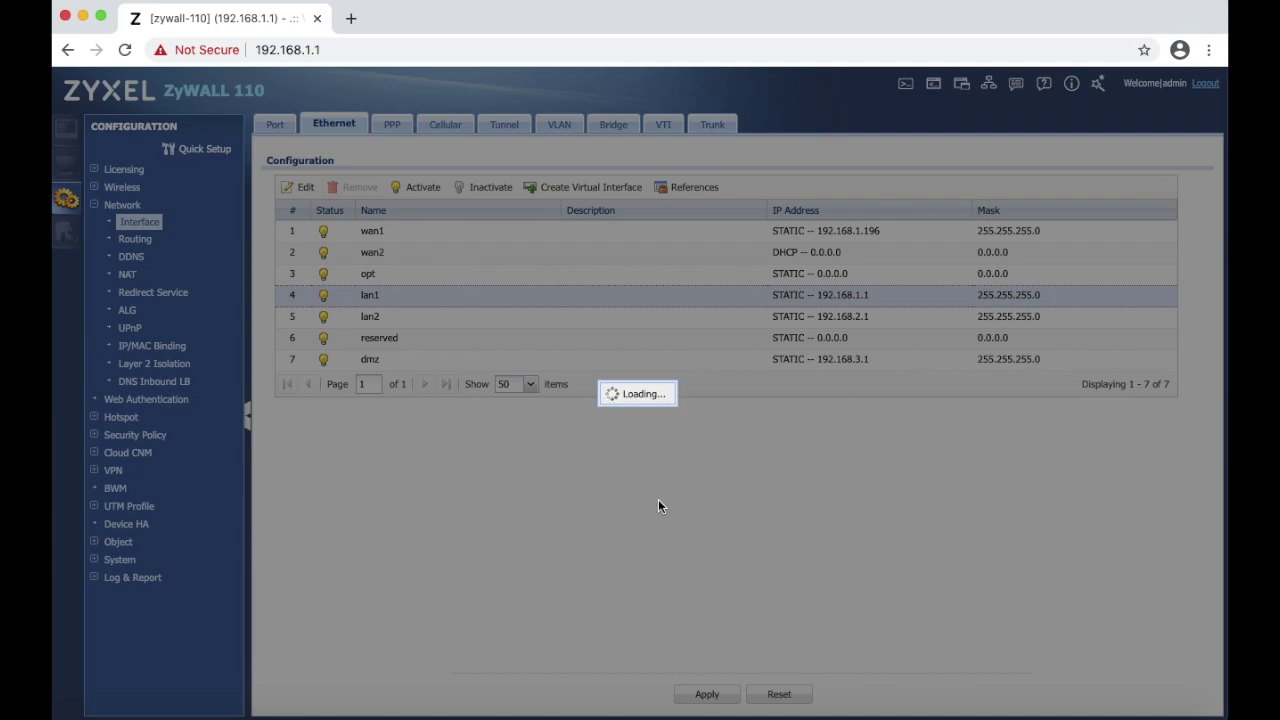
- Reopen the configurator at the new address 192.168.5.1, leaving the old page
left_click(768, 697)
left_click(325, 50)
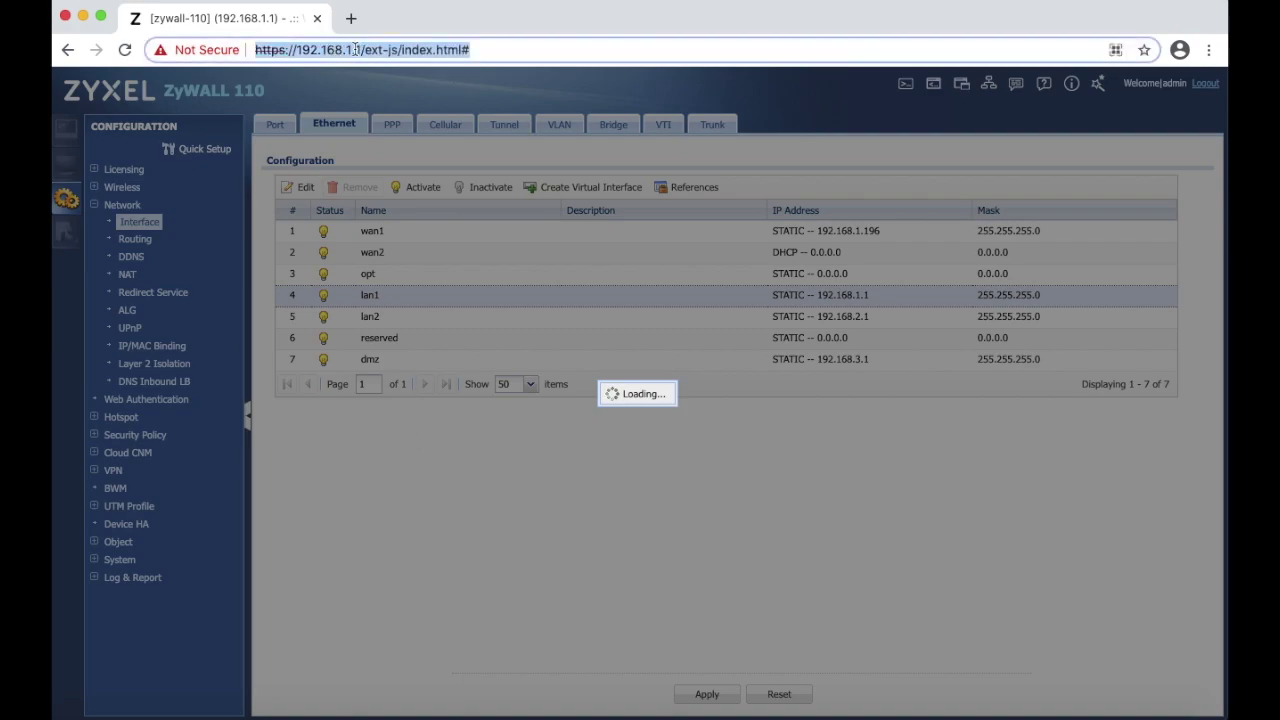
left_click_drag(346, 49, 558, 49)
type("5.1")
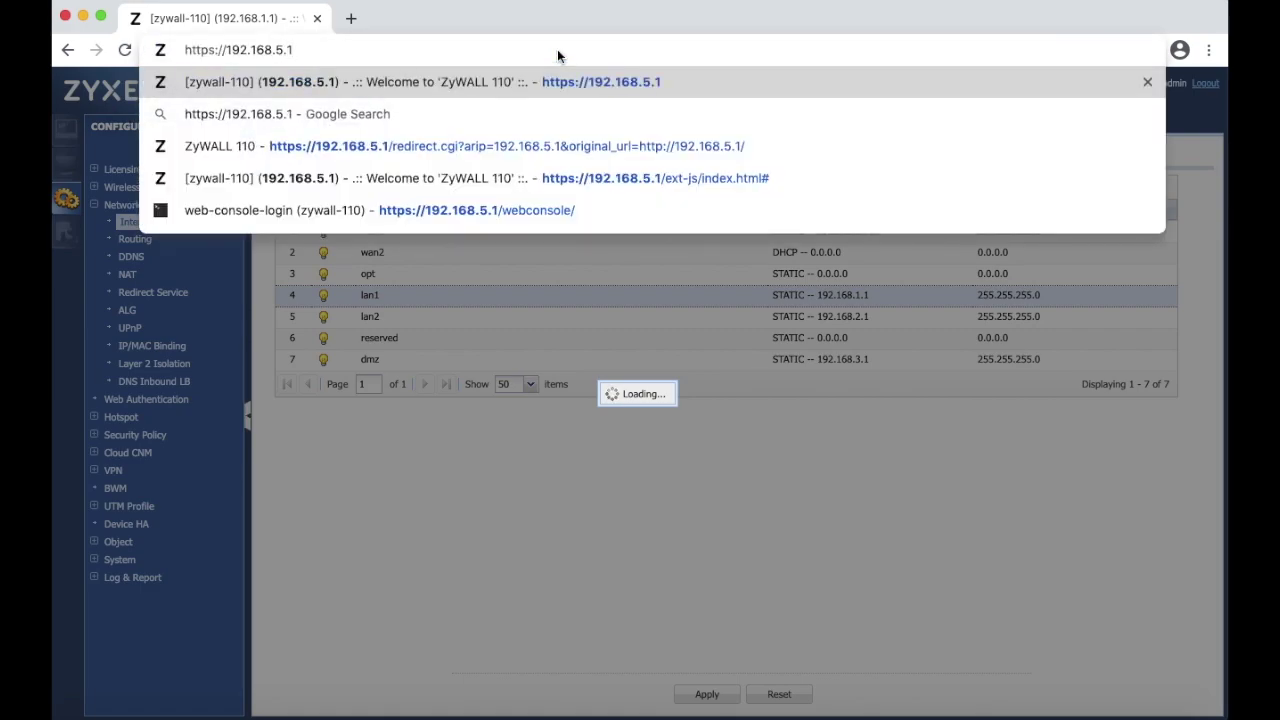
key("Return")
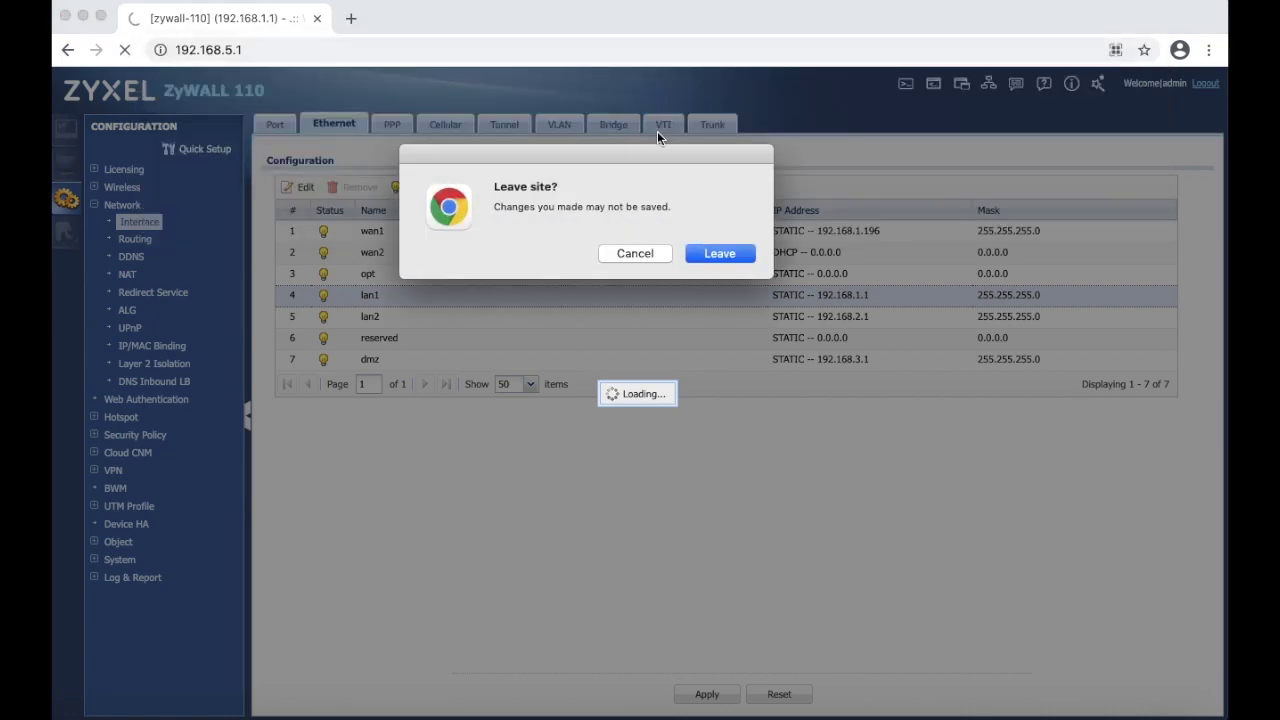
left_click(724, 252)
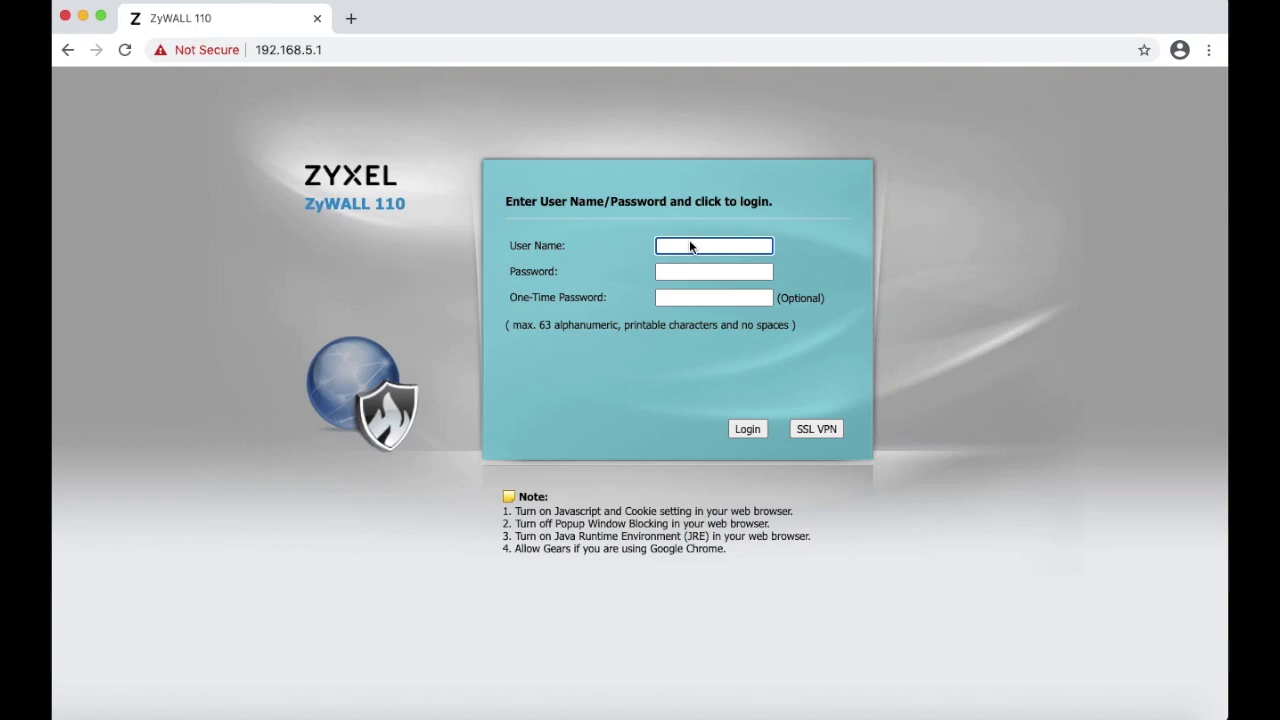
- Log in as admin at 192.168.5.1 with the new password
type("admin")
key("Tab")
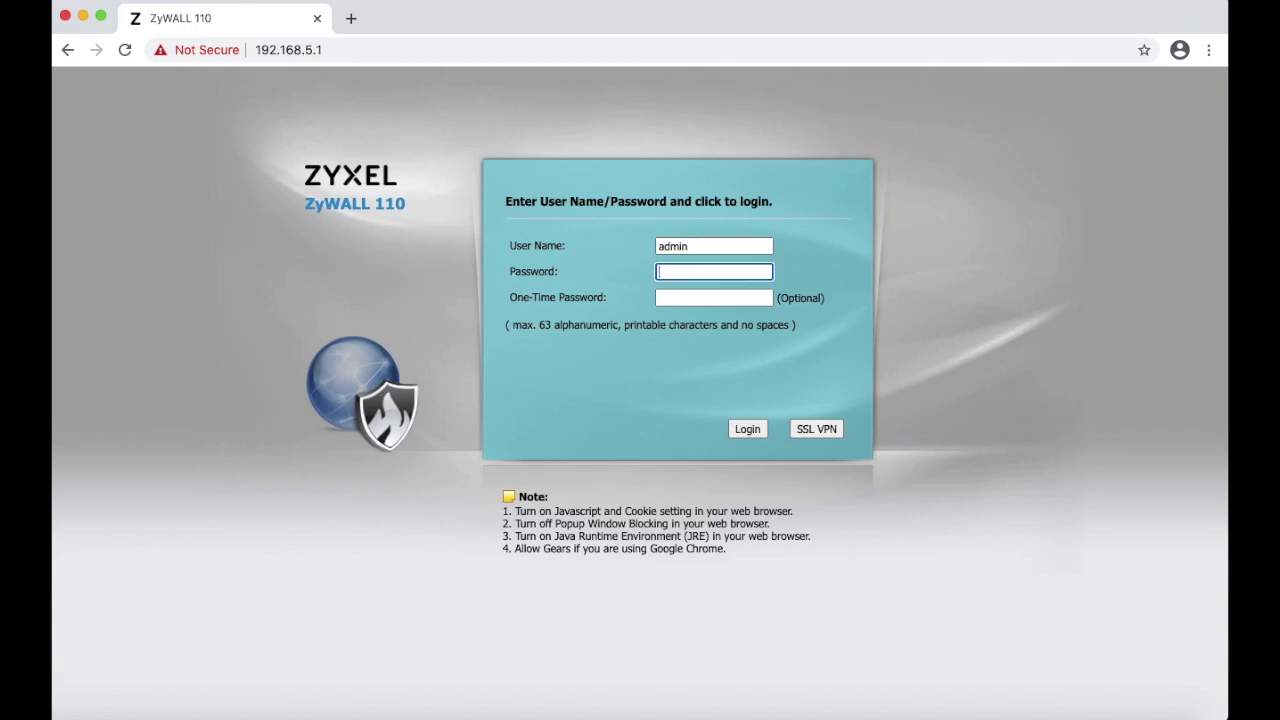
type("•••••••••••")
key("Return")
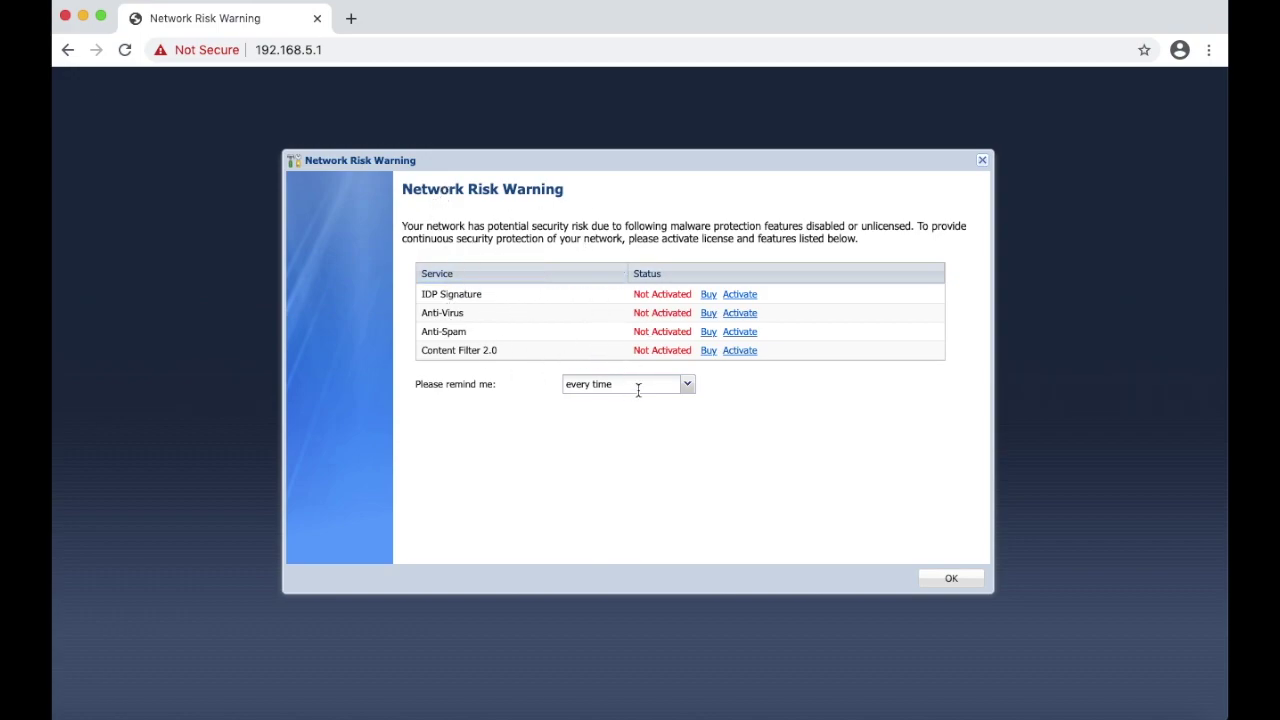
- Dismiss the Network Risk Warning so the Dashboard loads at 192.168.5.1
left_click(953, 582)
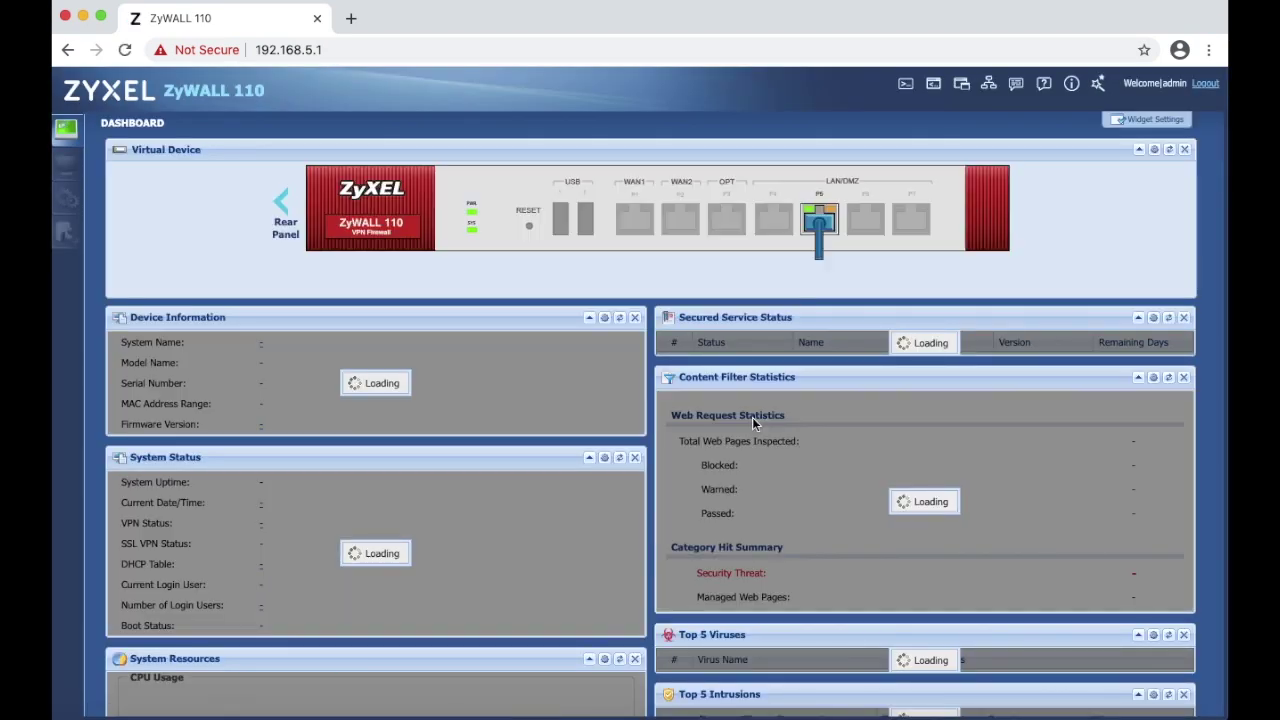
mouse_move(826, 221)
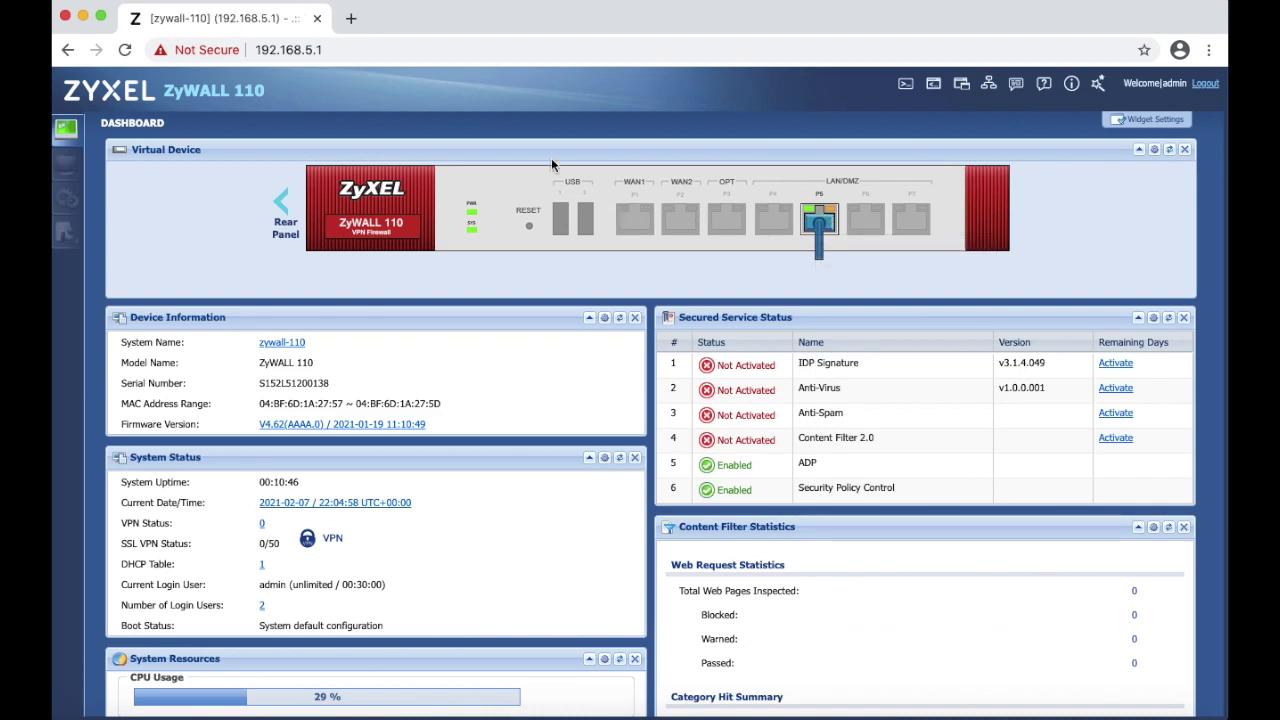
- Load bbc.com in a new tab to confirm internet access, then return to the ZyWALL tab
left_click(350, 18)
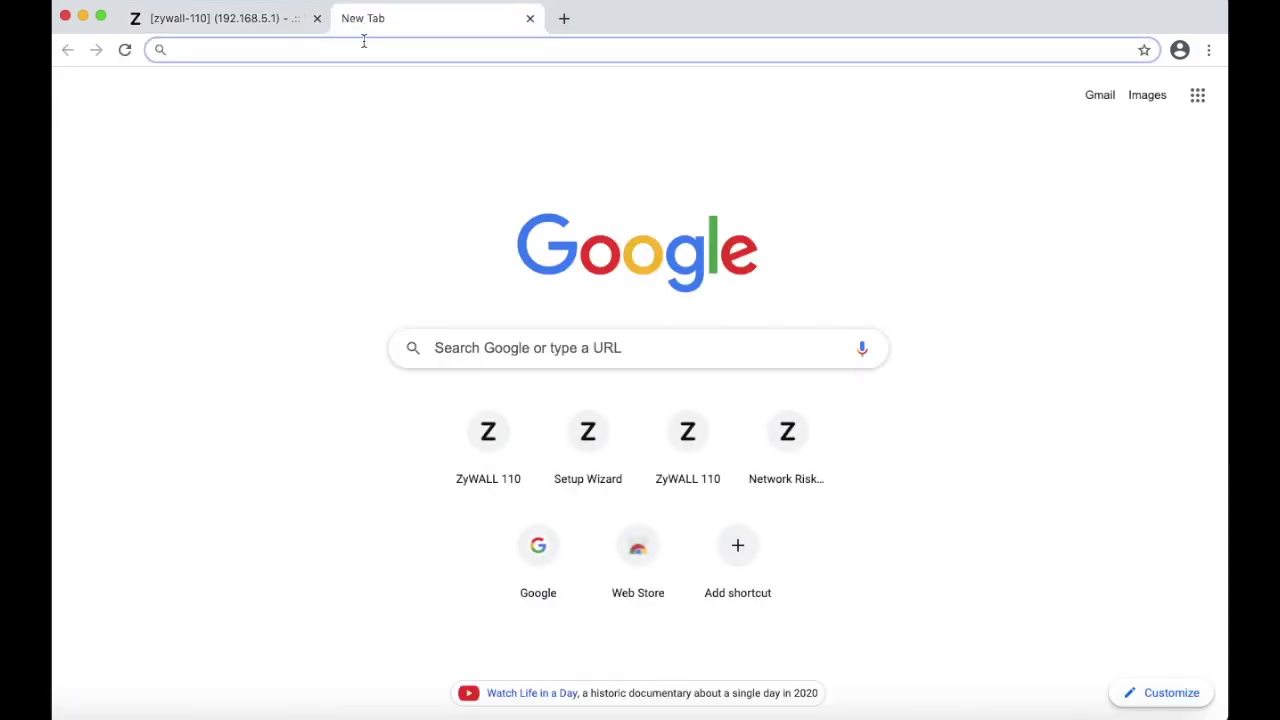
type("bbc.com")
key("Return")
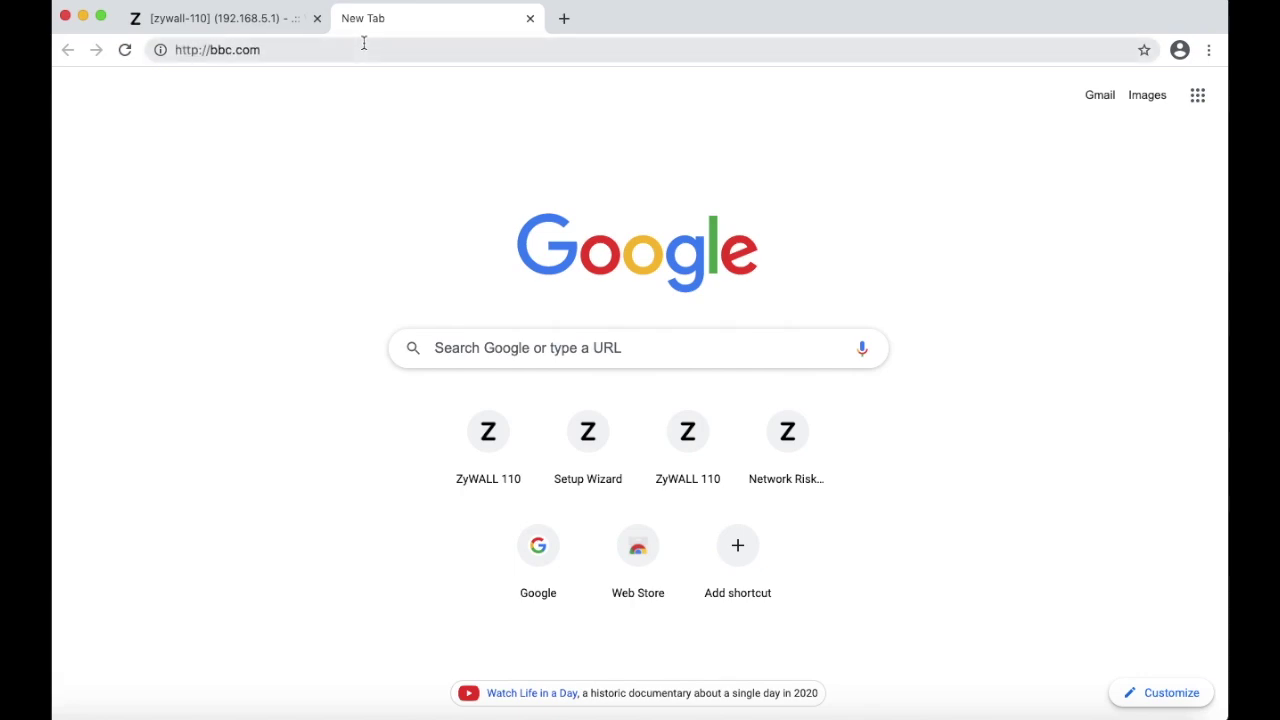
left_click(257, 18)
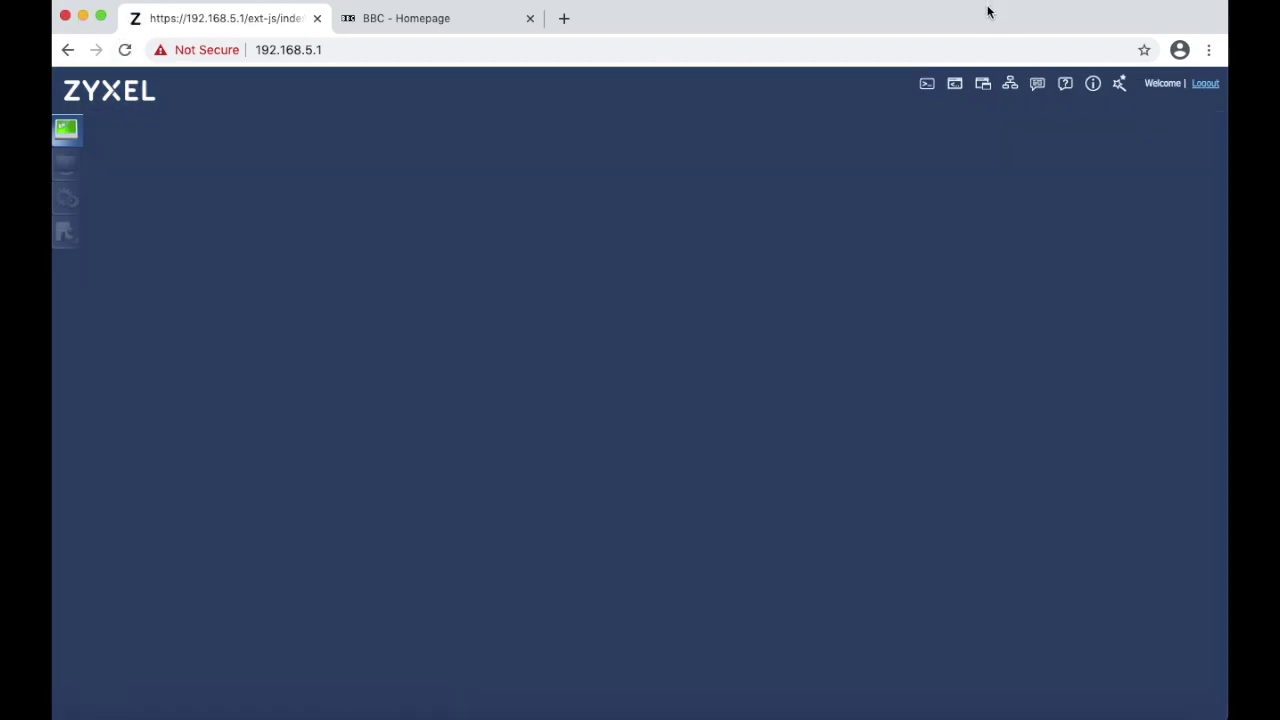
- Reload the blank configurator page and log back in as admin with the account password
left_click(124, 49)
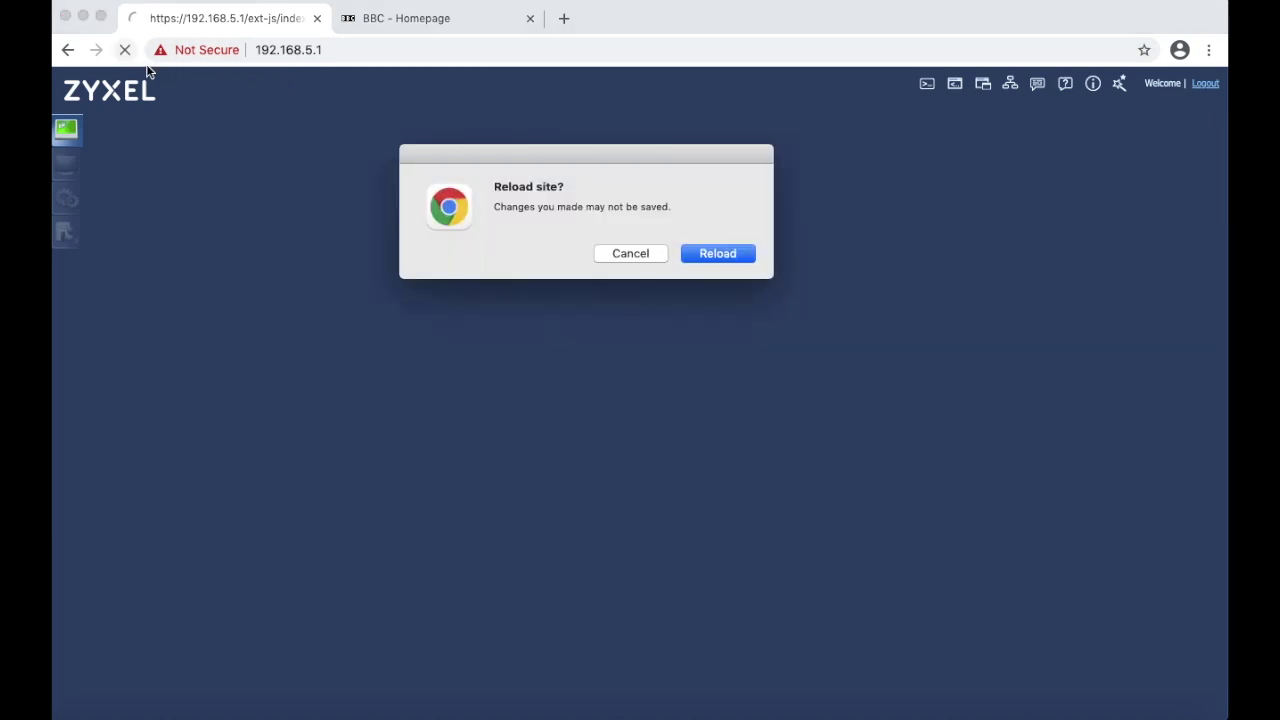
left_click(705, 256)
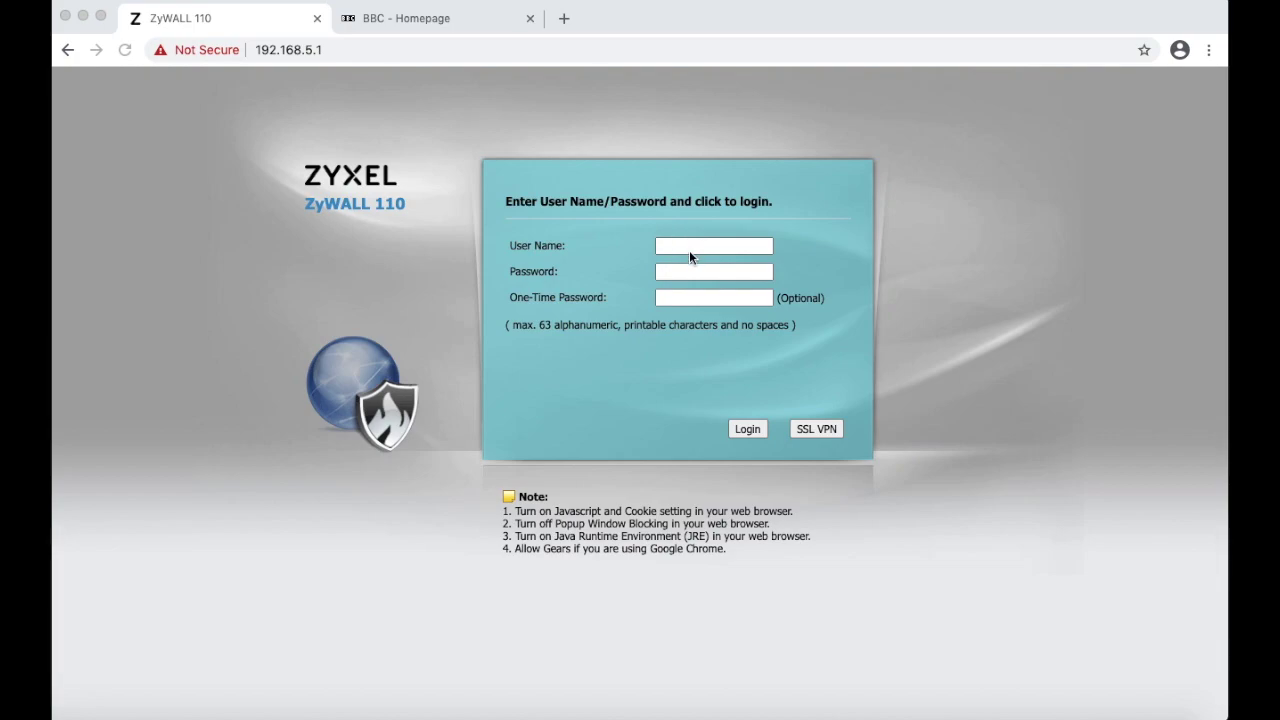
left_click(689, 253)
type("admin")
key("Tab")
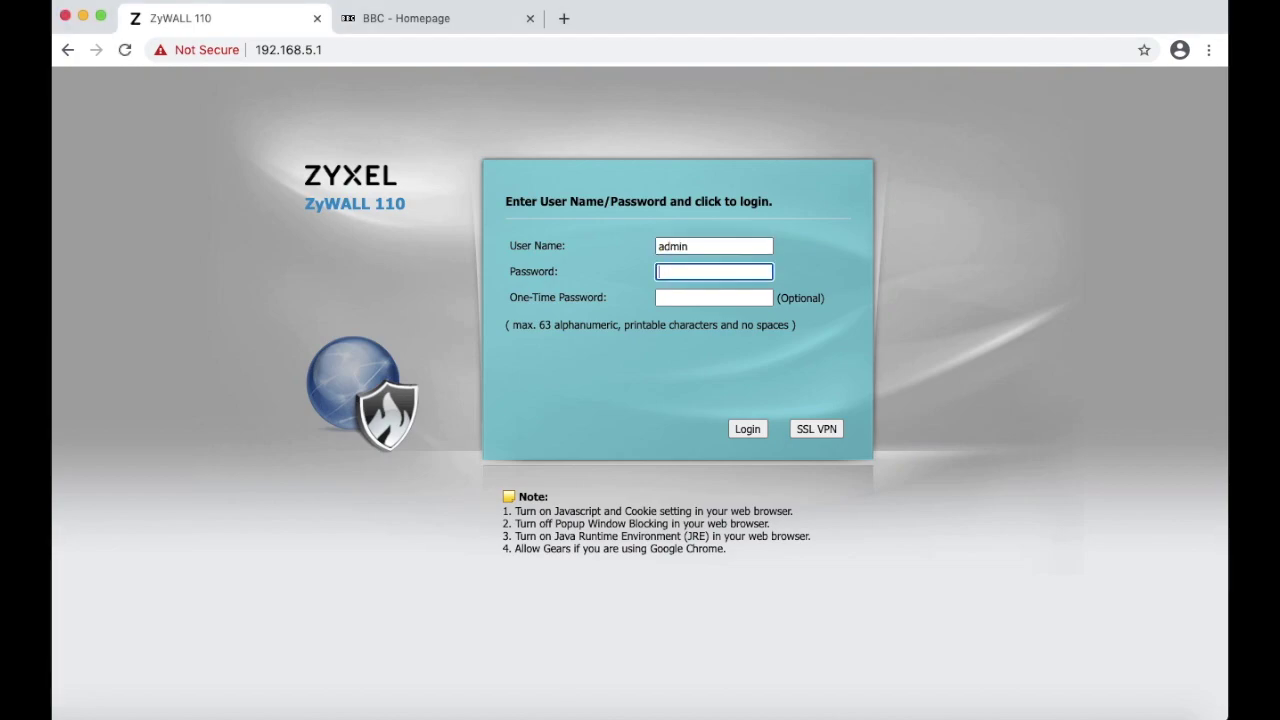
type("•••••••••")
key("Return")
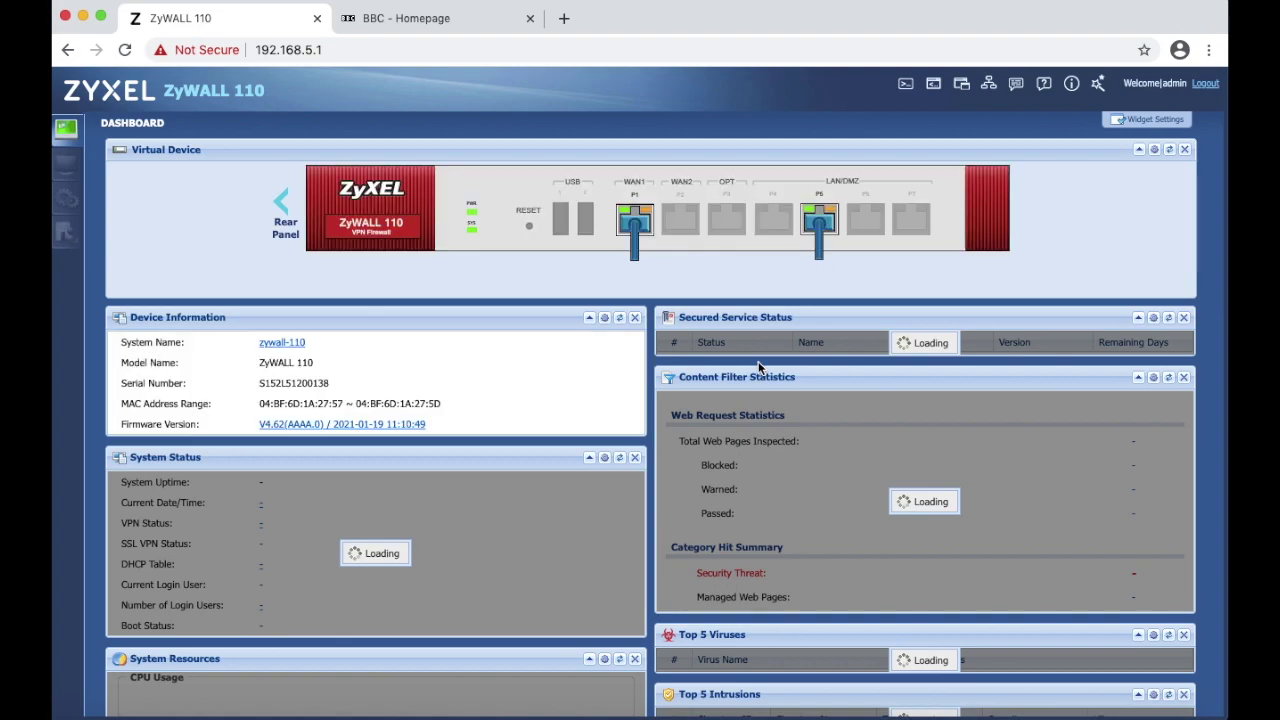
mouse_move(634, 224)
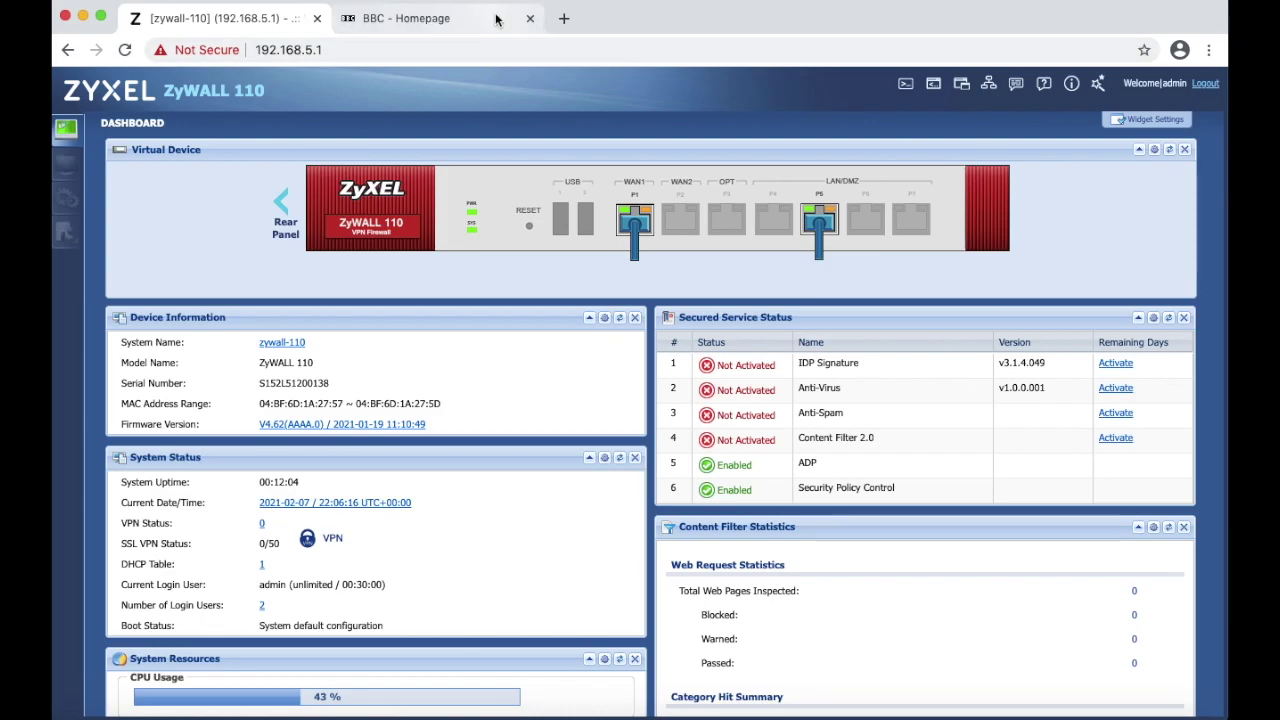
- Load cnn.com in a third tab, check the BBC tab, then return to the ZyWALL Dashboard
left_click(563, 18)
type("cn")
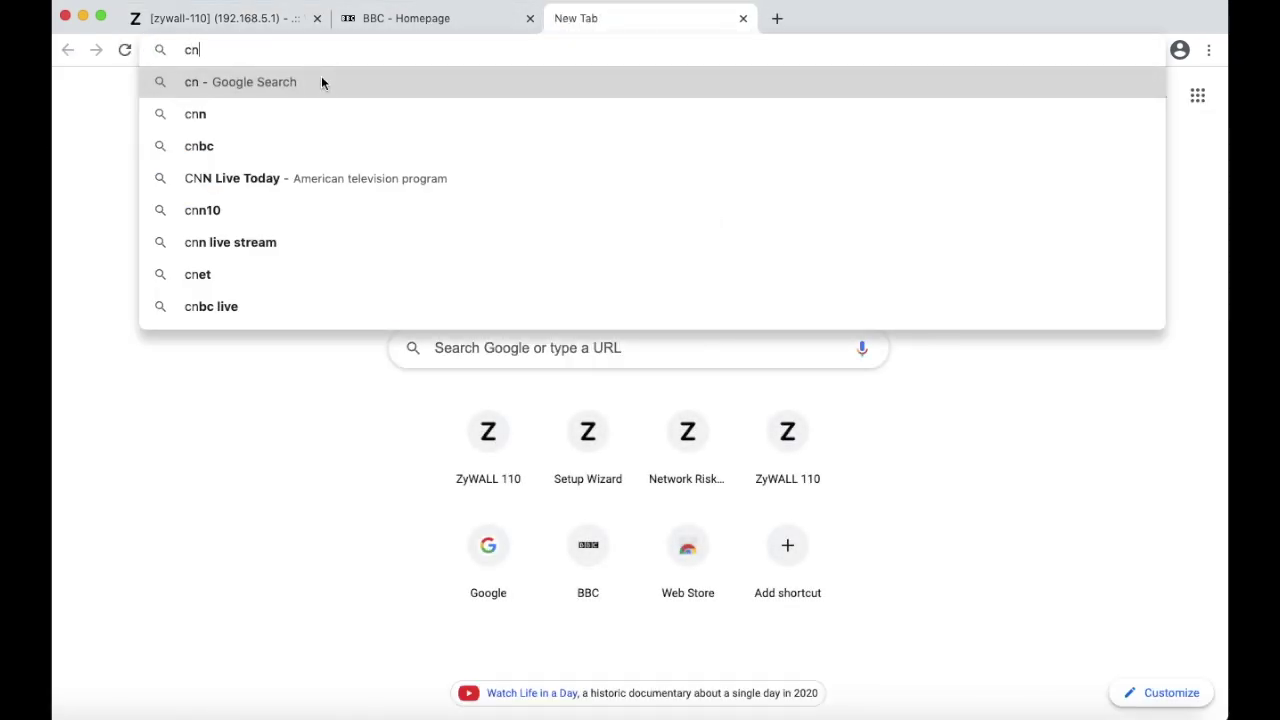
type("n.com")
key("Return")
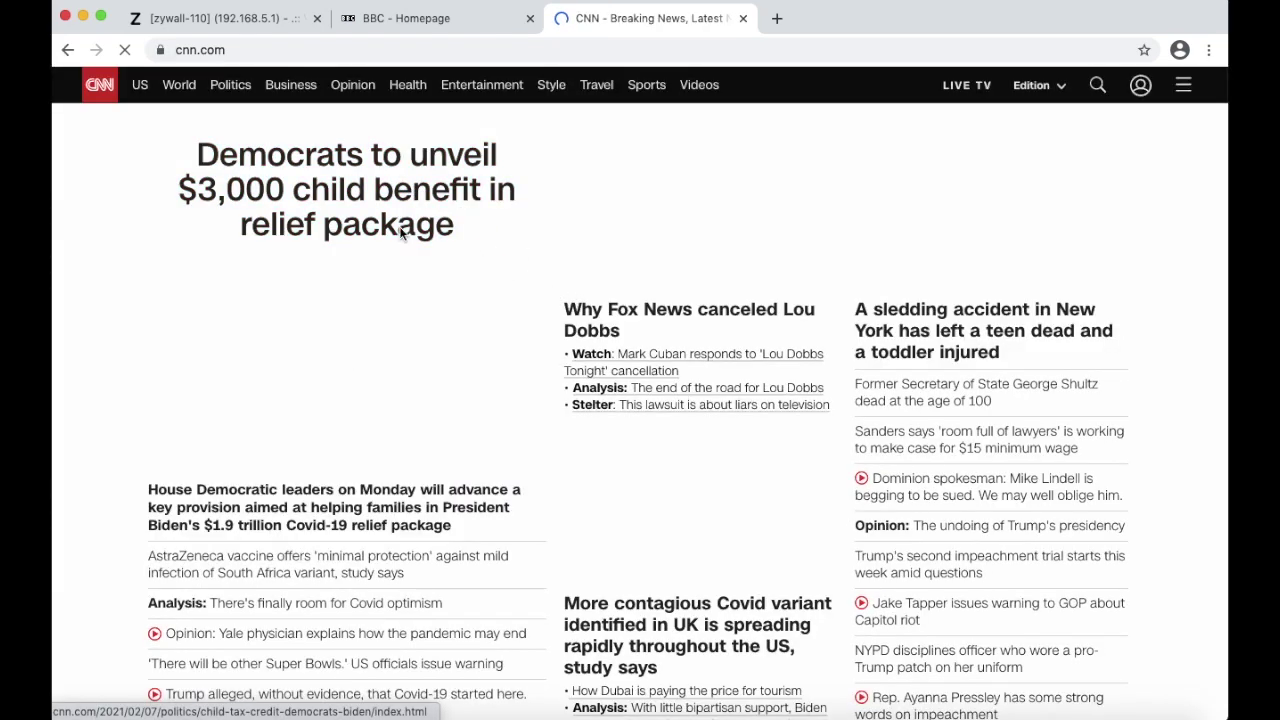
left_click(451, 22)
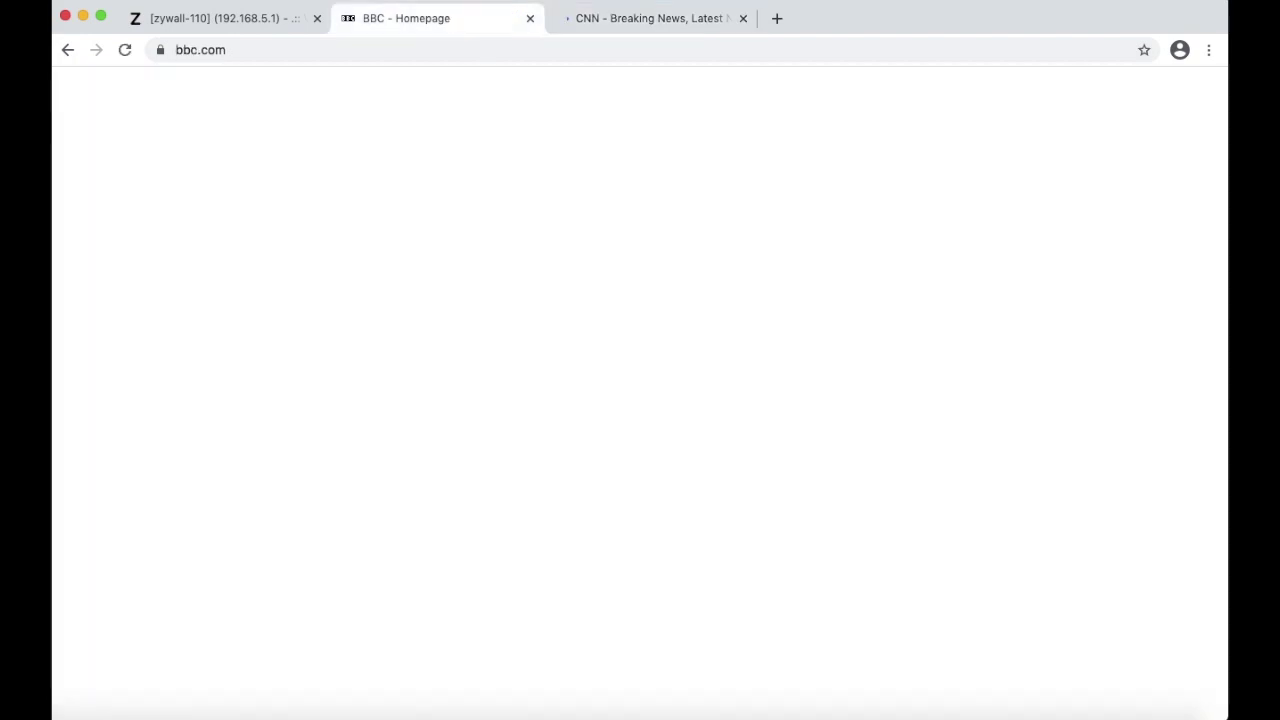
left_click(233, 17)
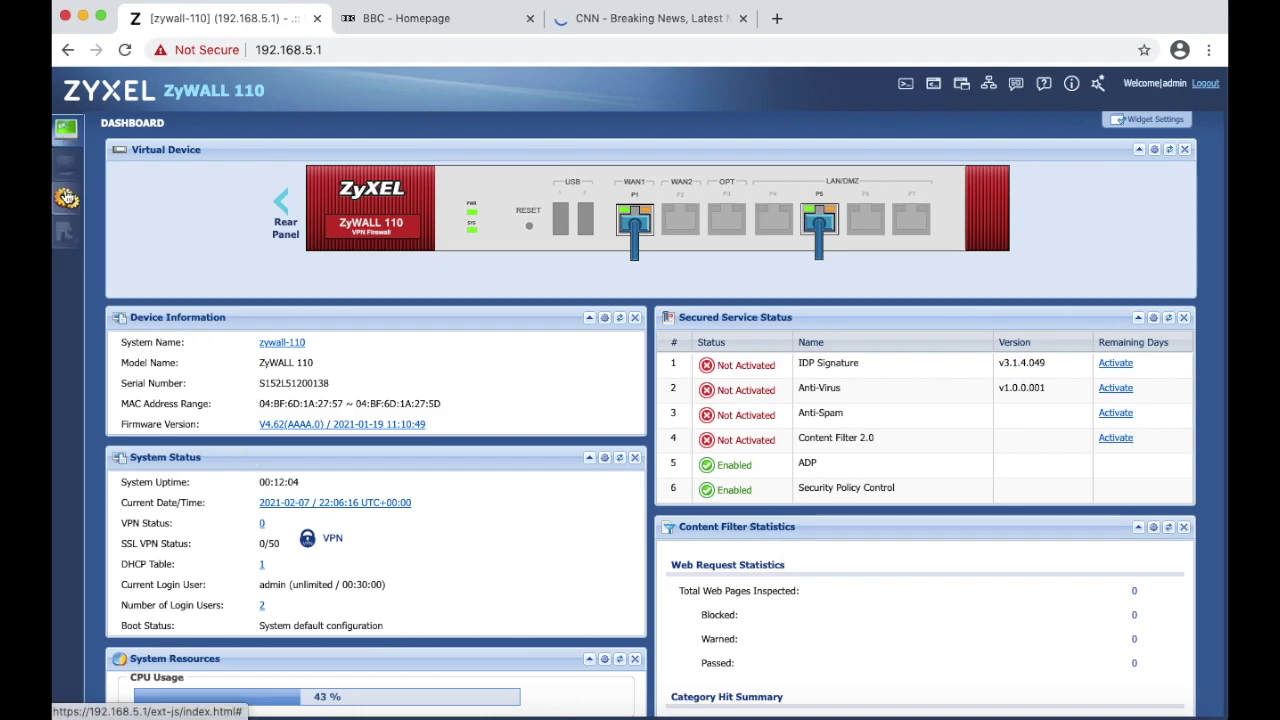
- Go to Configuration > Security Policy > Policy Control to view the rules table
left_click(66, 197)
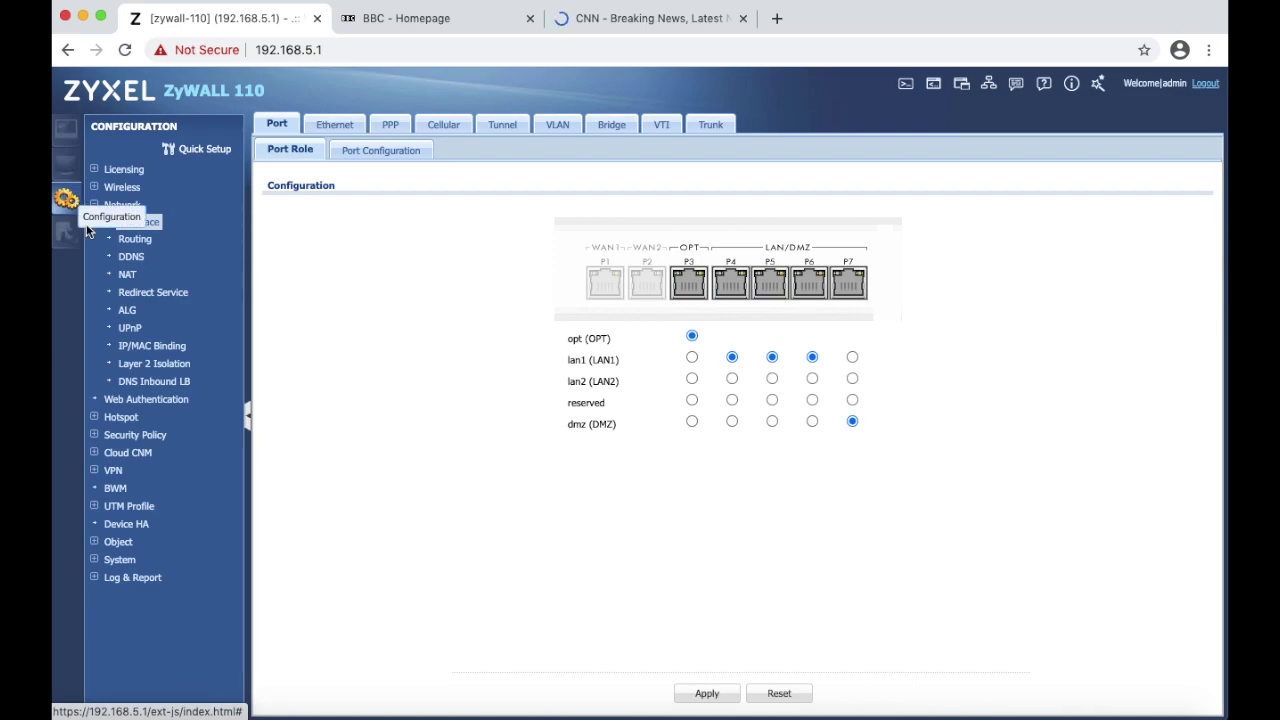
left_click(134, 434)
left_click(147, 453)
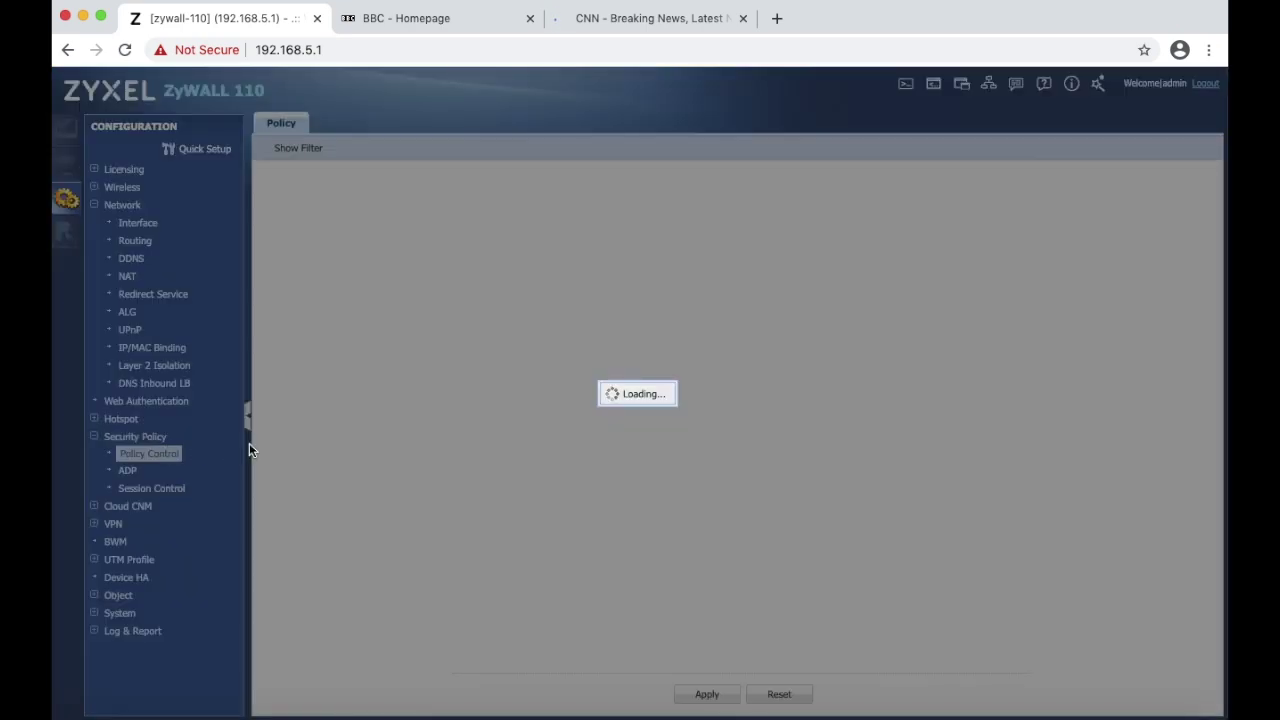